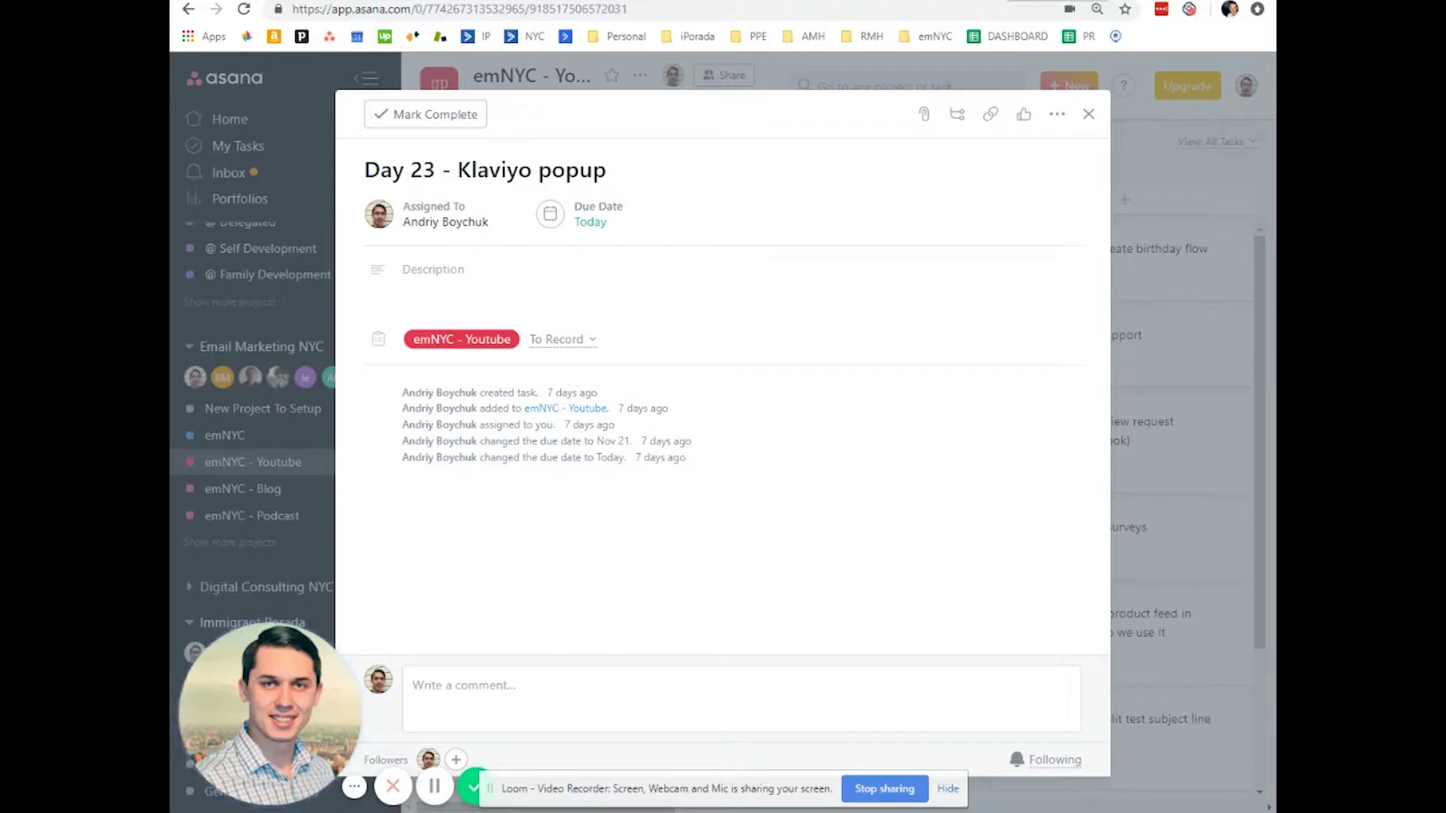
- Leave the Day 23 Klaviyo popup task in Asana for the Klaviyo dashboard tab
key(ctrl+Tab)
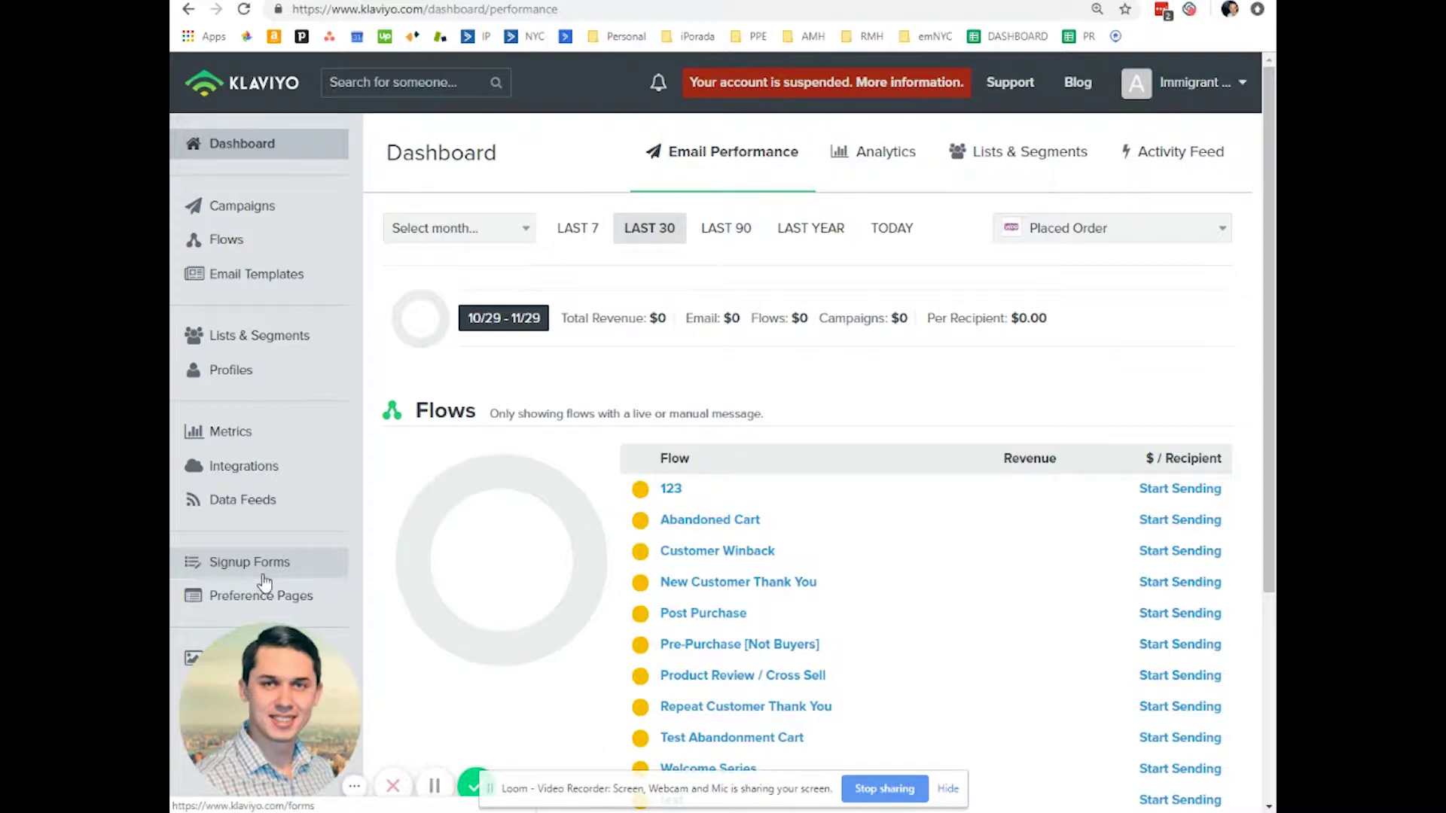
scroll(301, 507, down, 3)
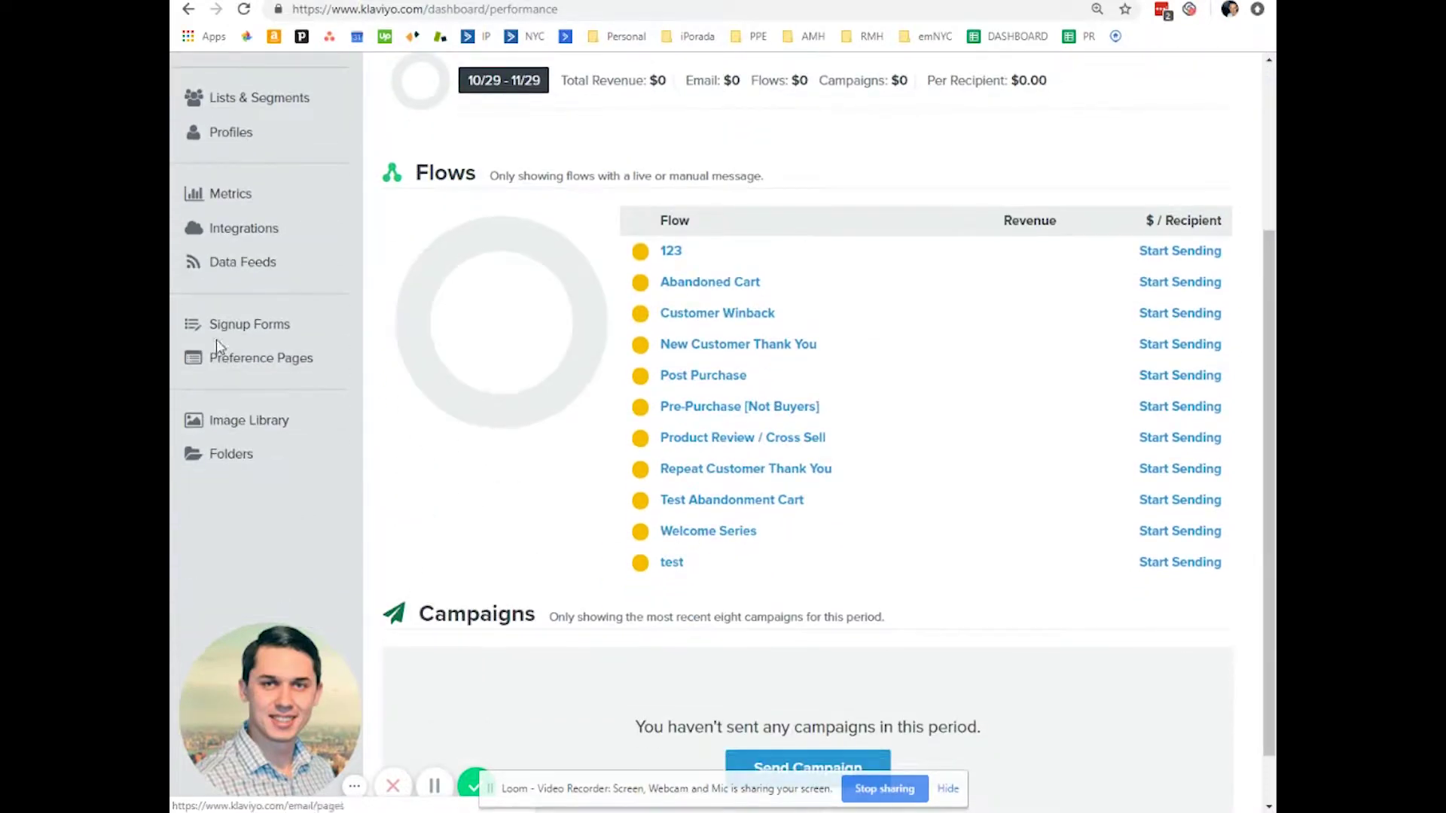
scroll(297, 278, up, 1)
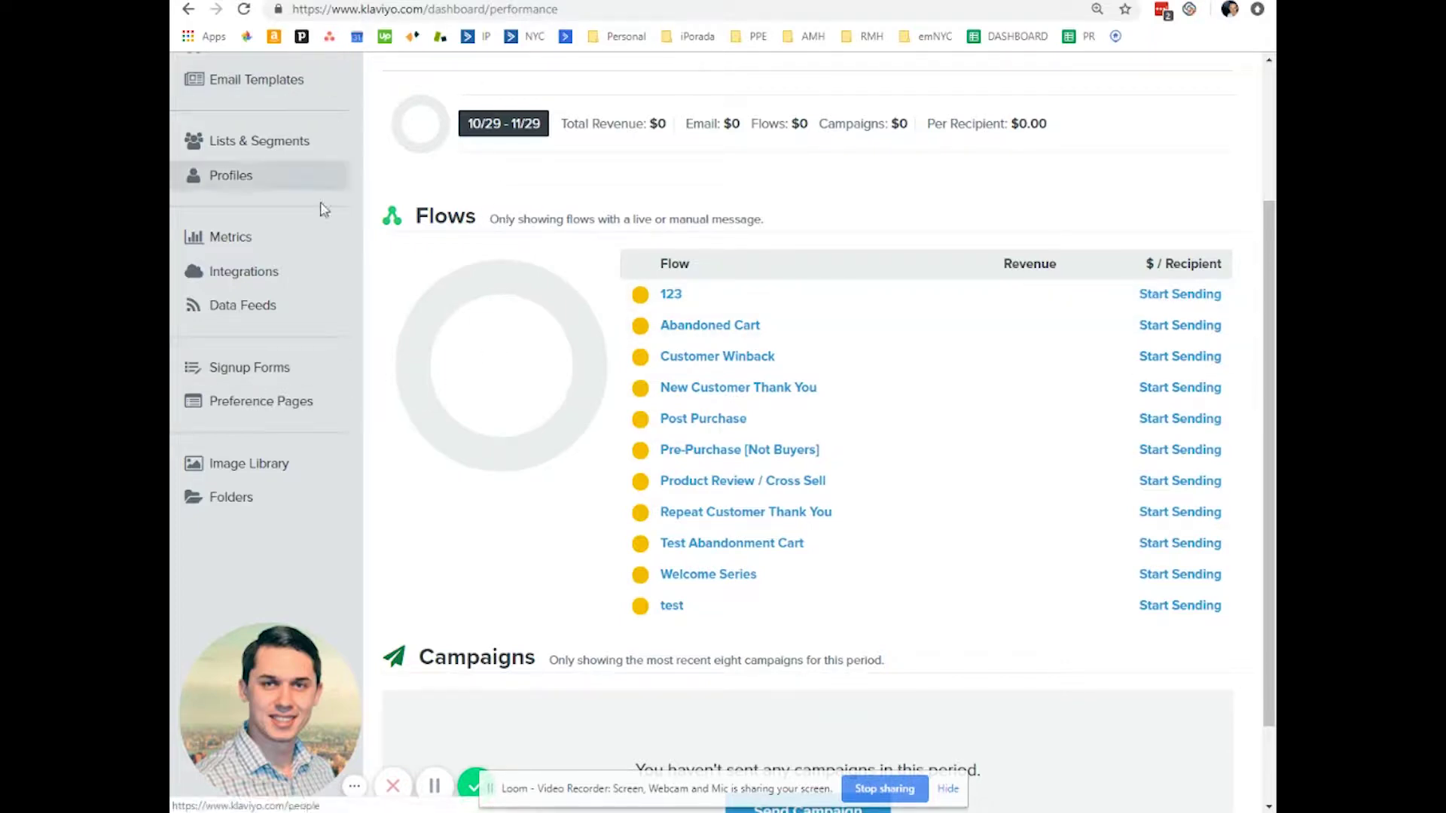
- Go to Signup Forms and start a new form, previewing the Flyout and Embedded types
click(265, 376)
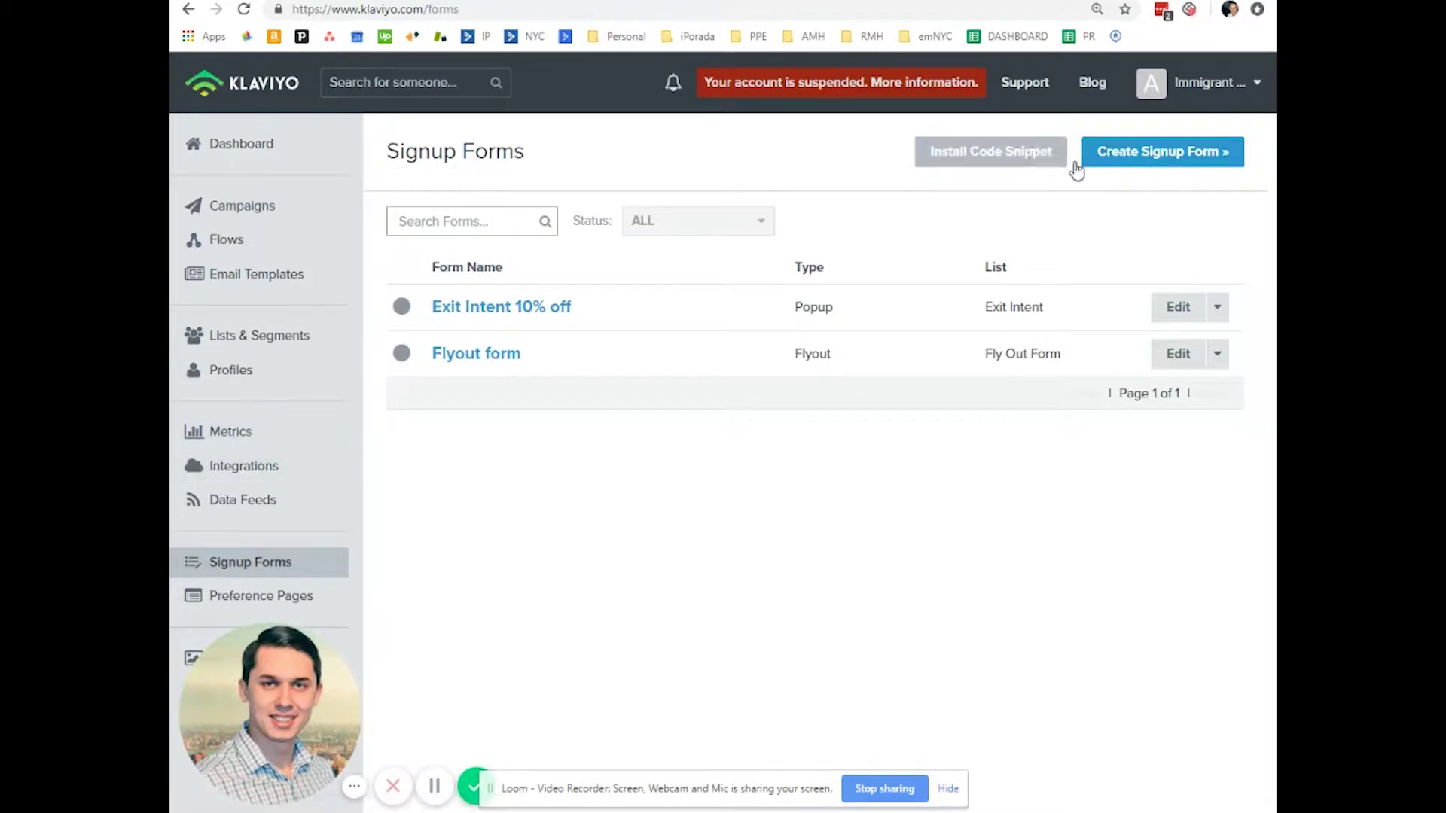
click(1119, 162)
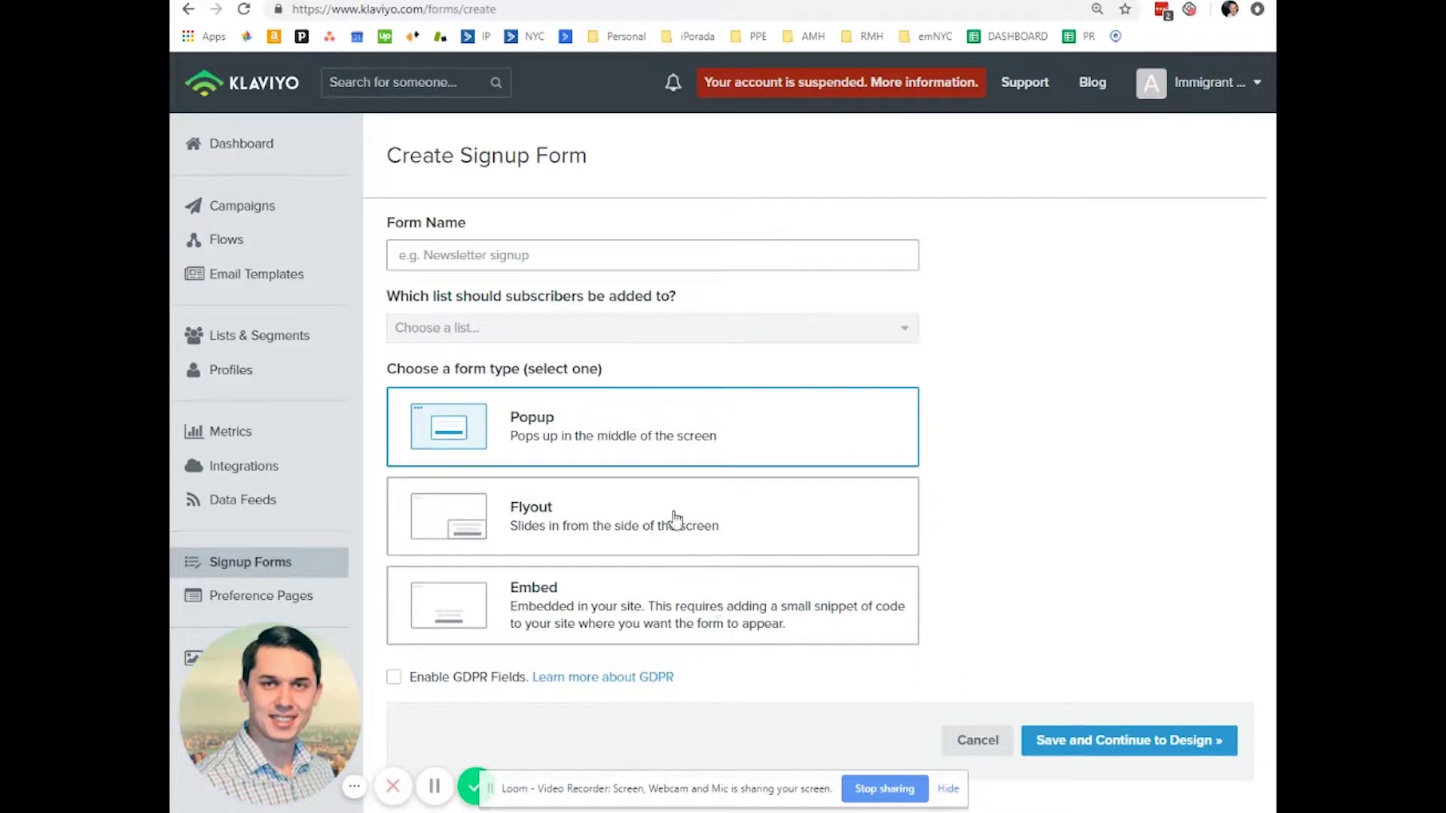
click(615, 511)
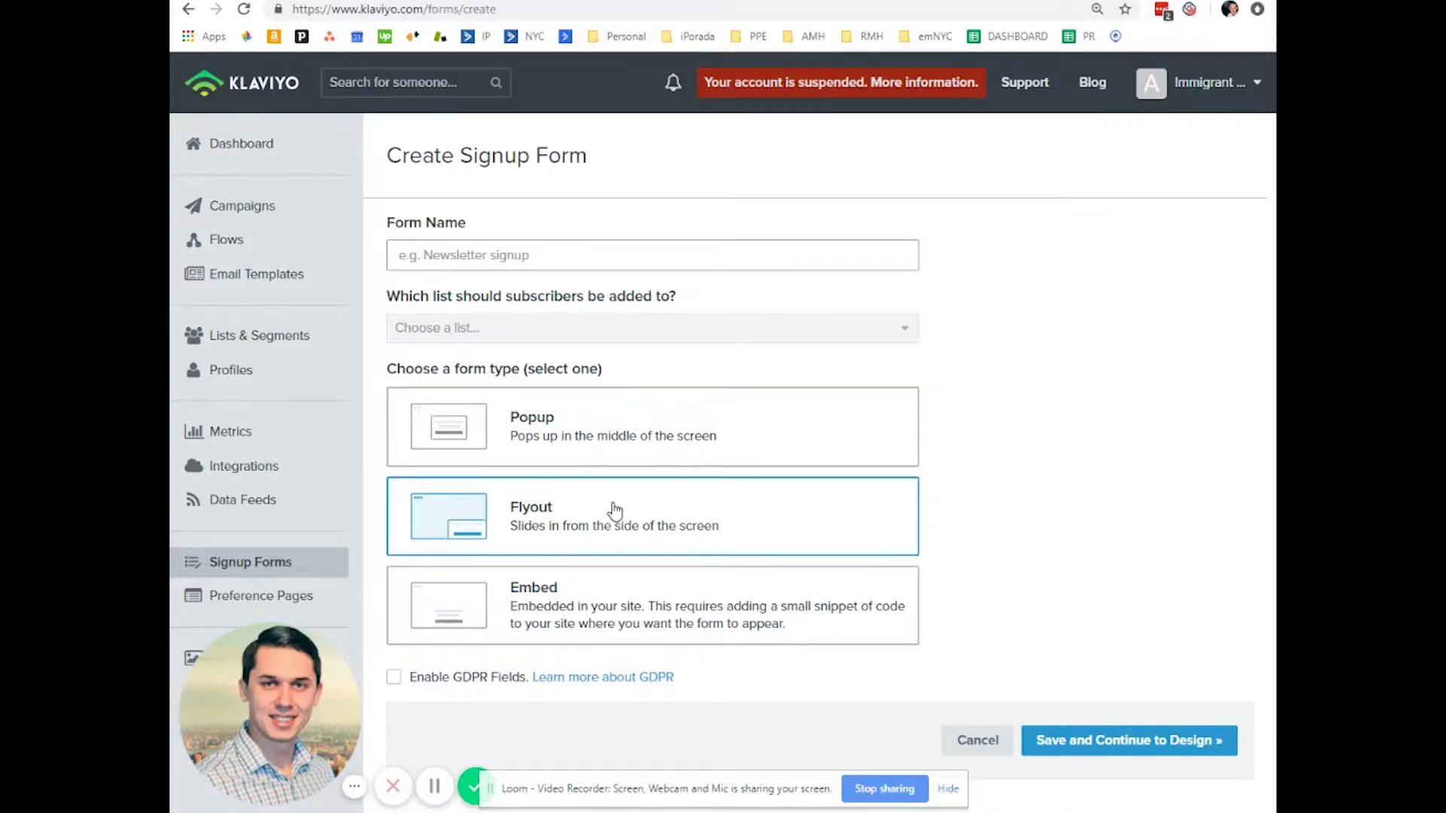
click(564, 614)
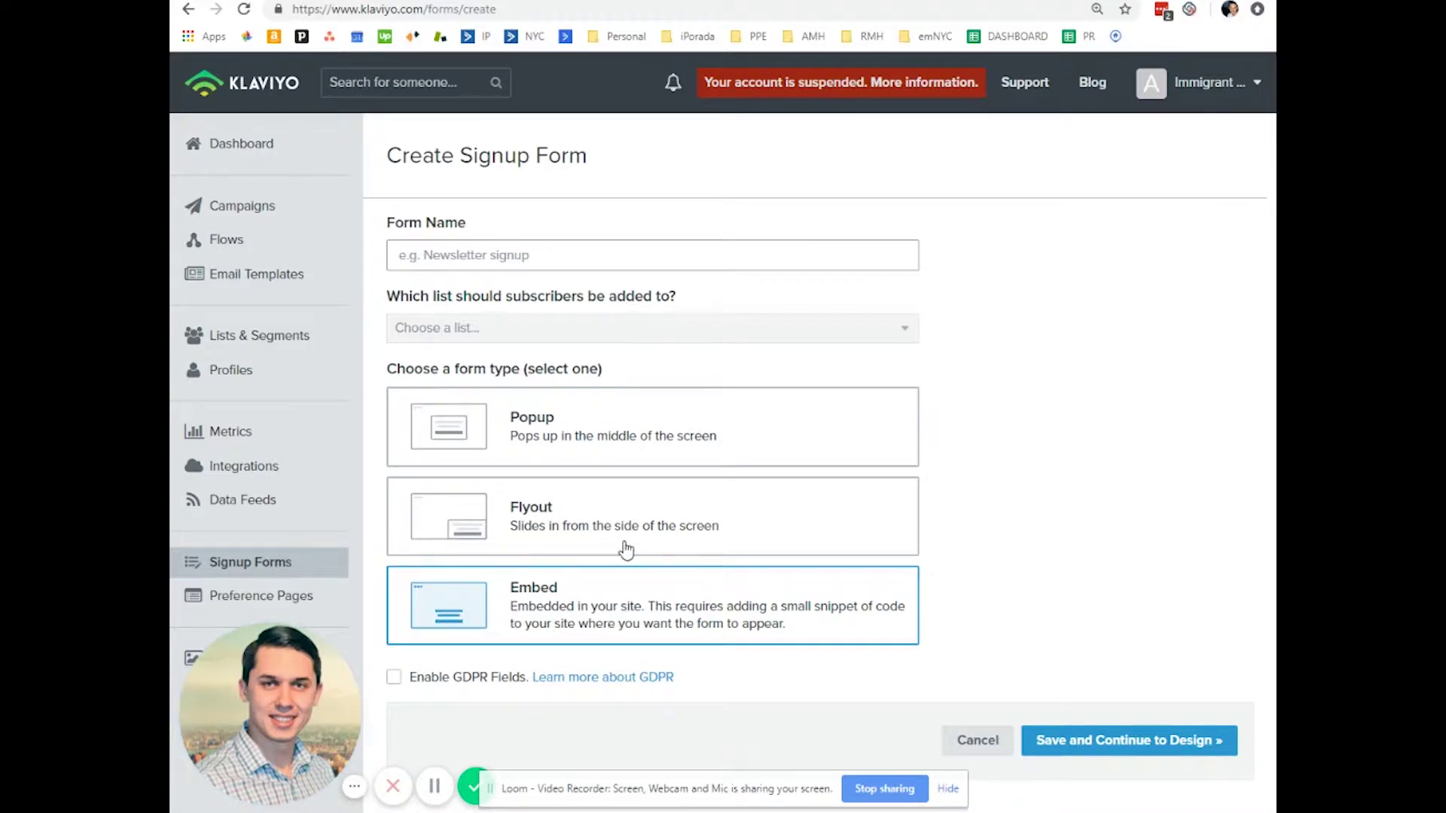
- Name the form 'Video Example FOrm', make it a Popup, and add subscribers to the Exit Intent list
click(491, 260)
text(Video Example FOrm)
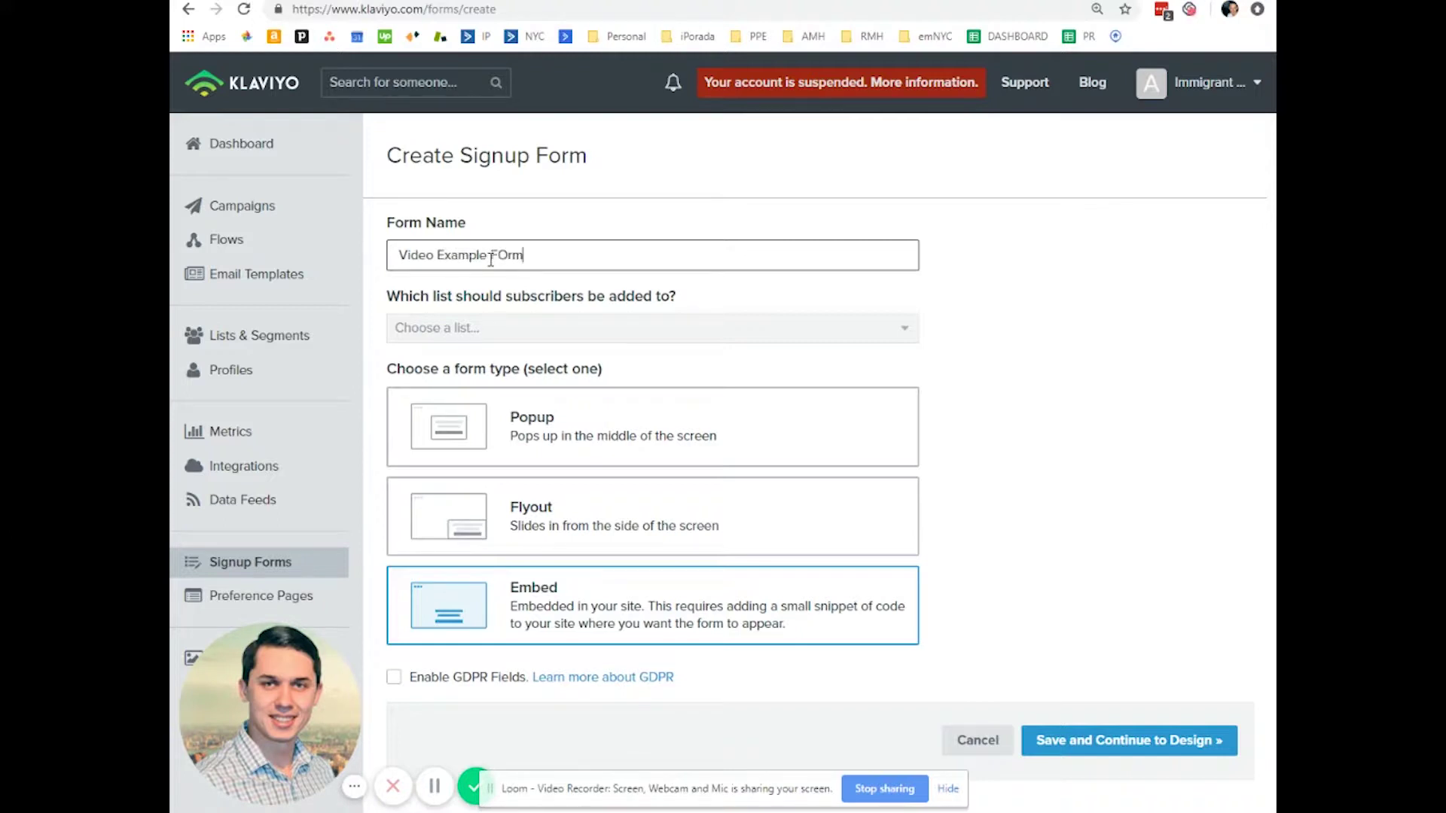
click(587, 446)
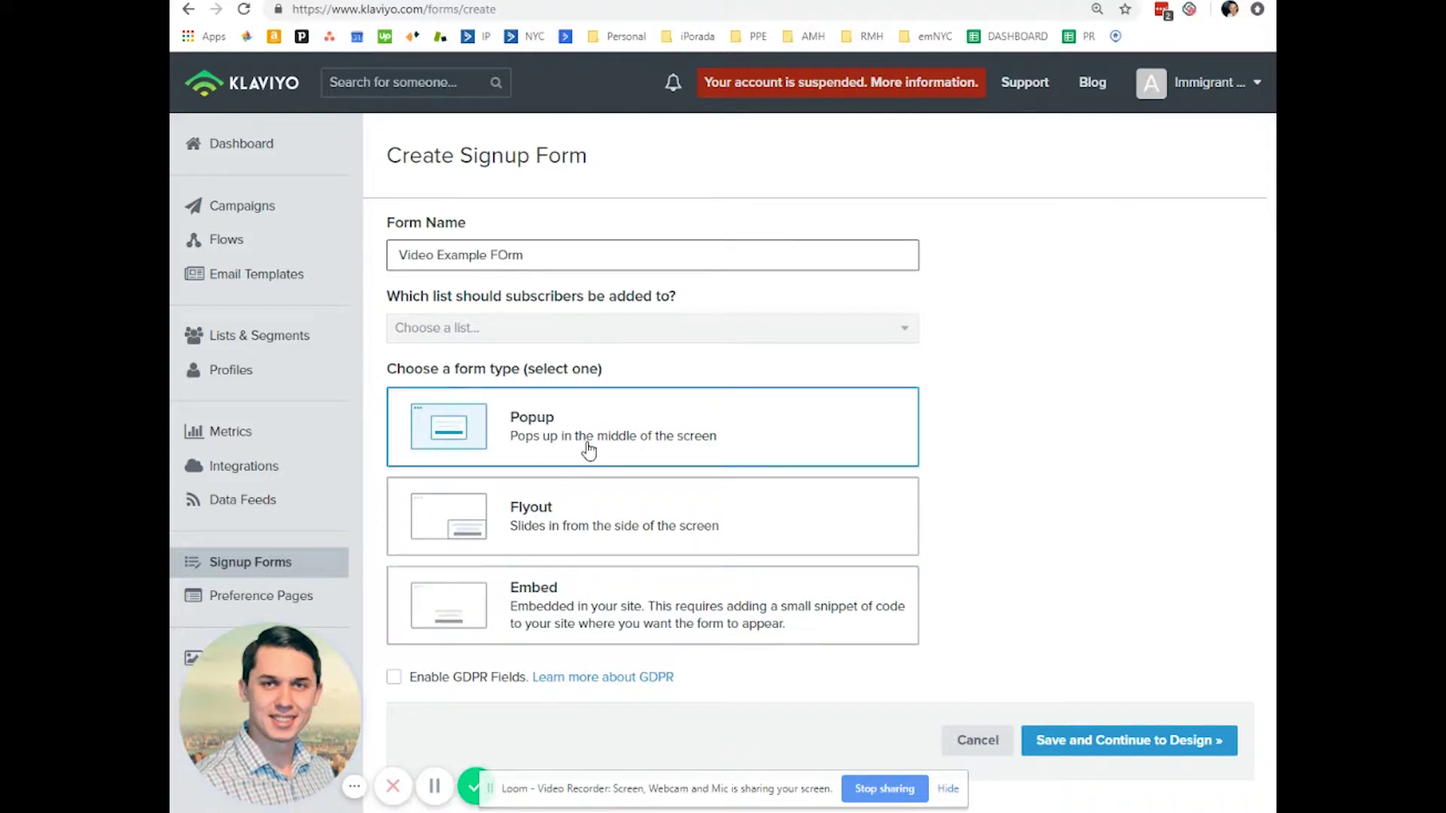
click(620, 332)
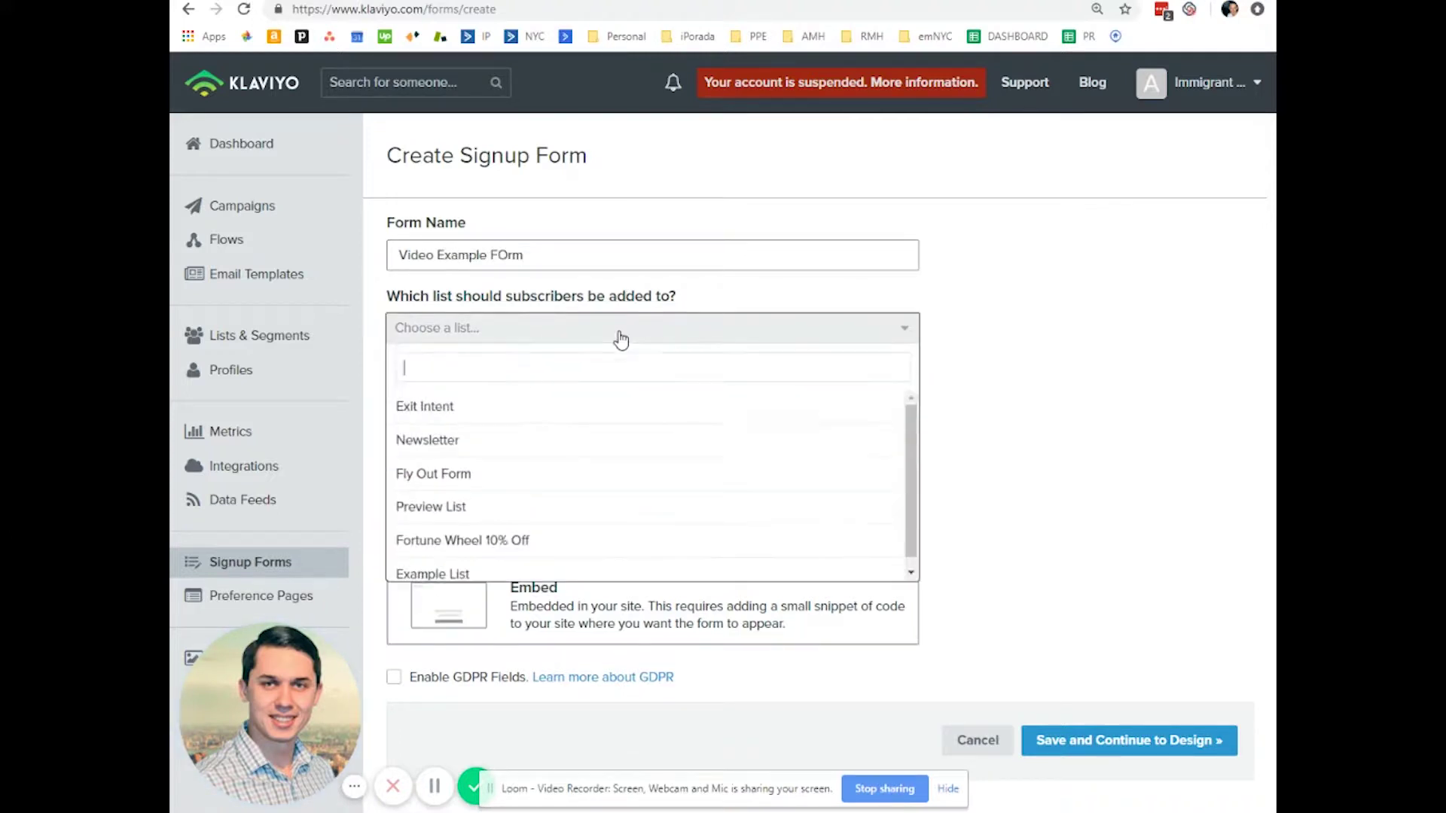
click(610, 407)
- Save the setup and add an image block above the popup's email field
click(1104, 737)
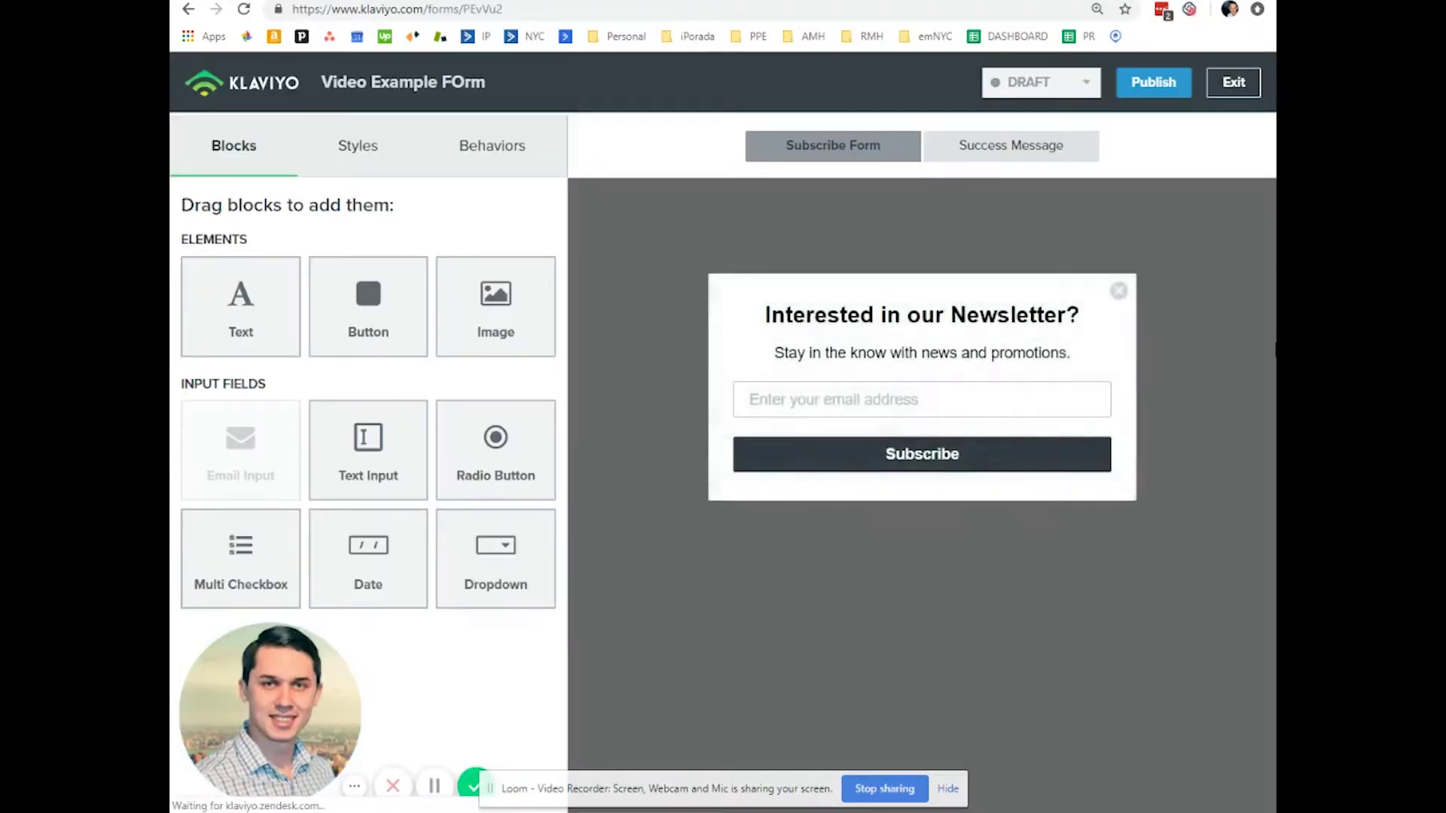
drag(482, 316, 937, 320)
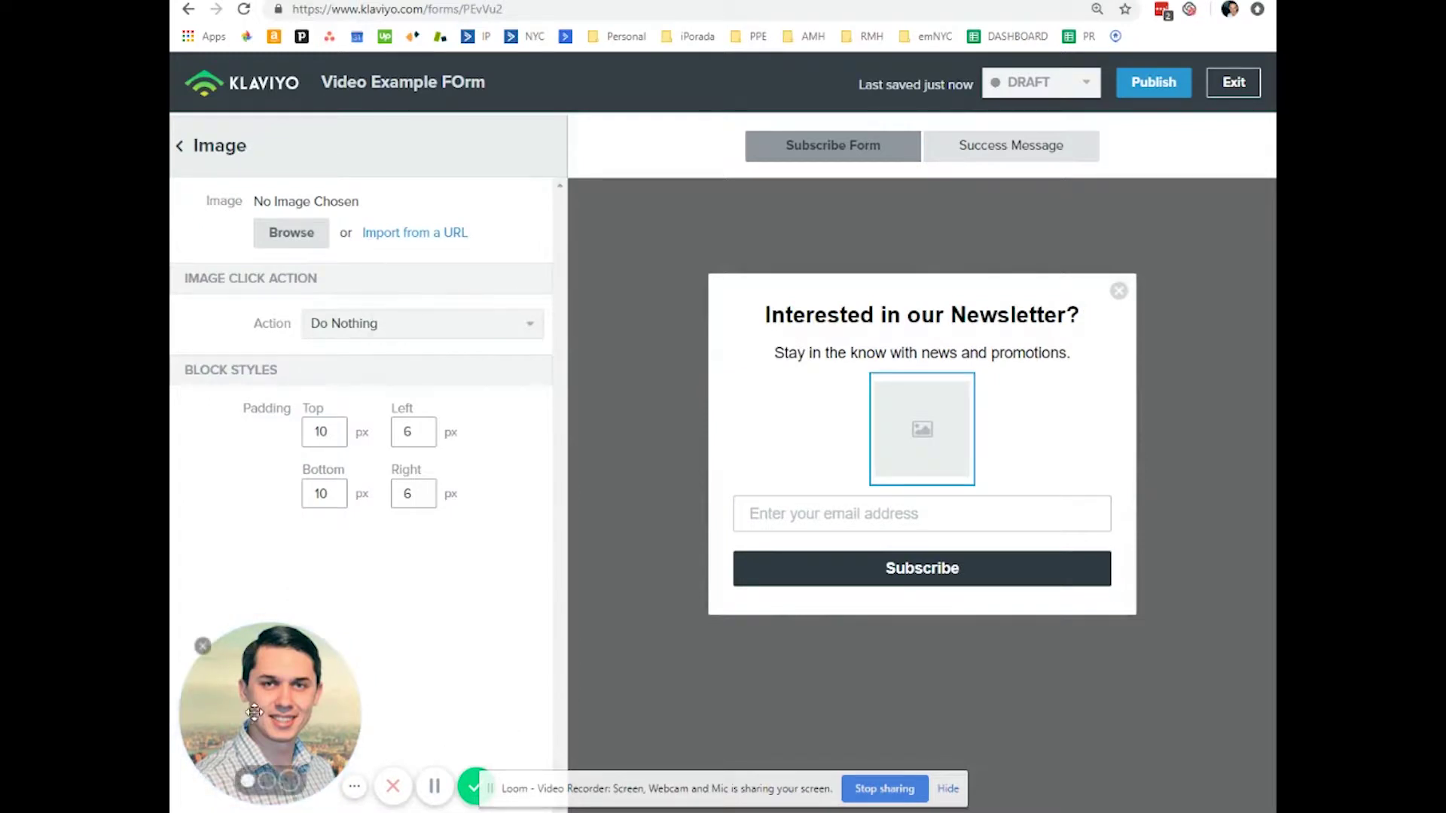
drag(274, 774, 282, 646)
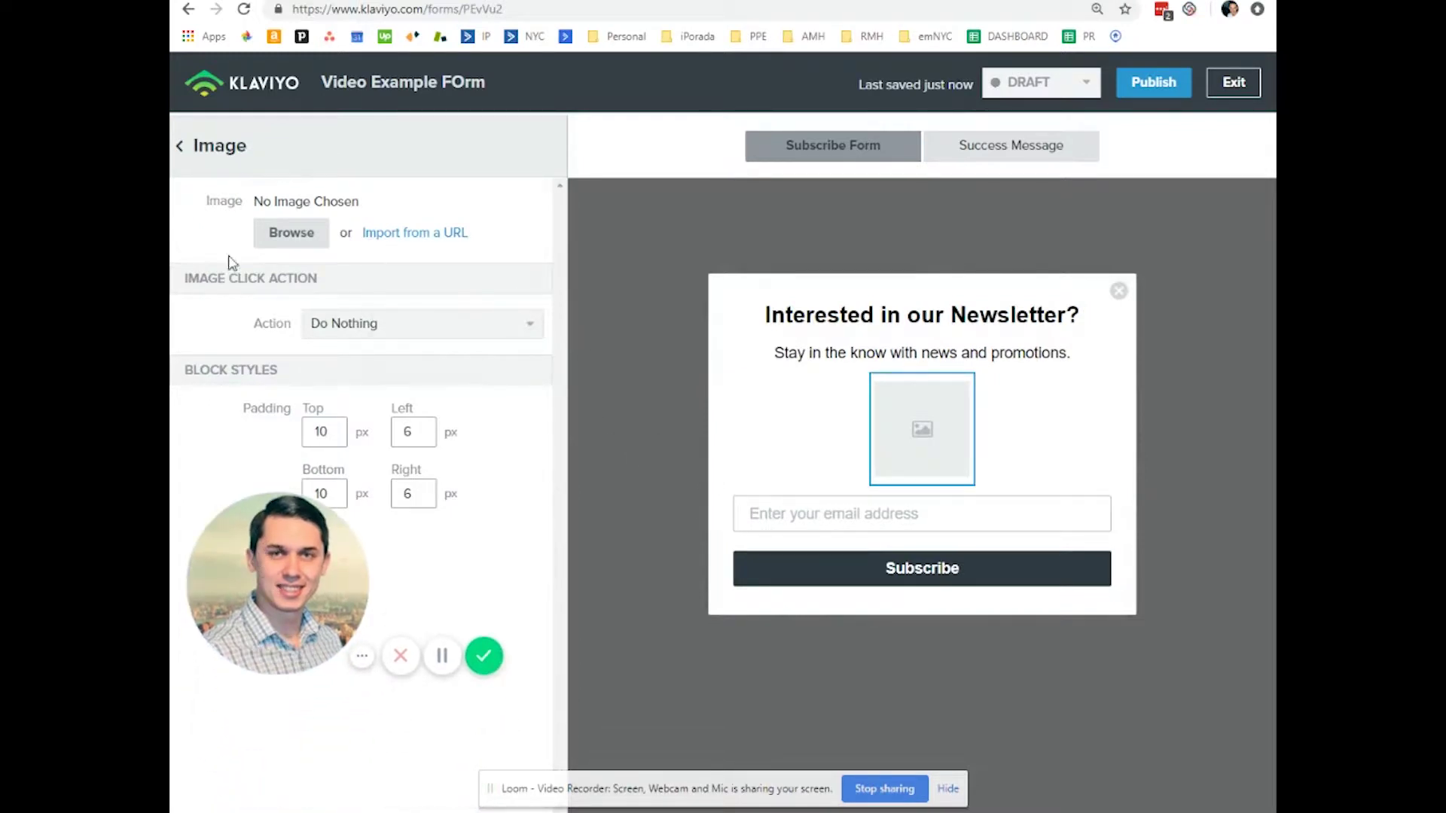
click(221, 150)
- Add a text block below the newsletter heading, then bring up the Success Message view
drag(242, 301, 915, 376)
click(861, 332)
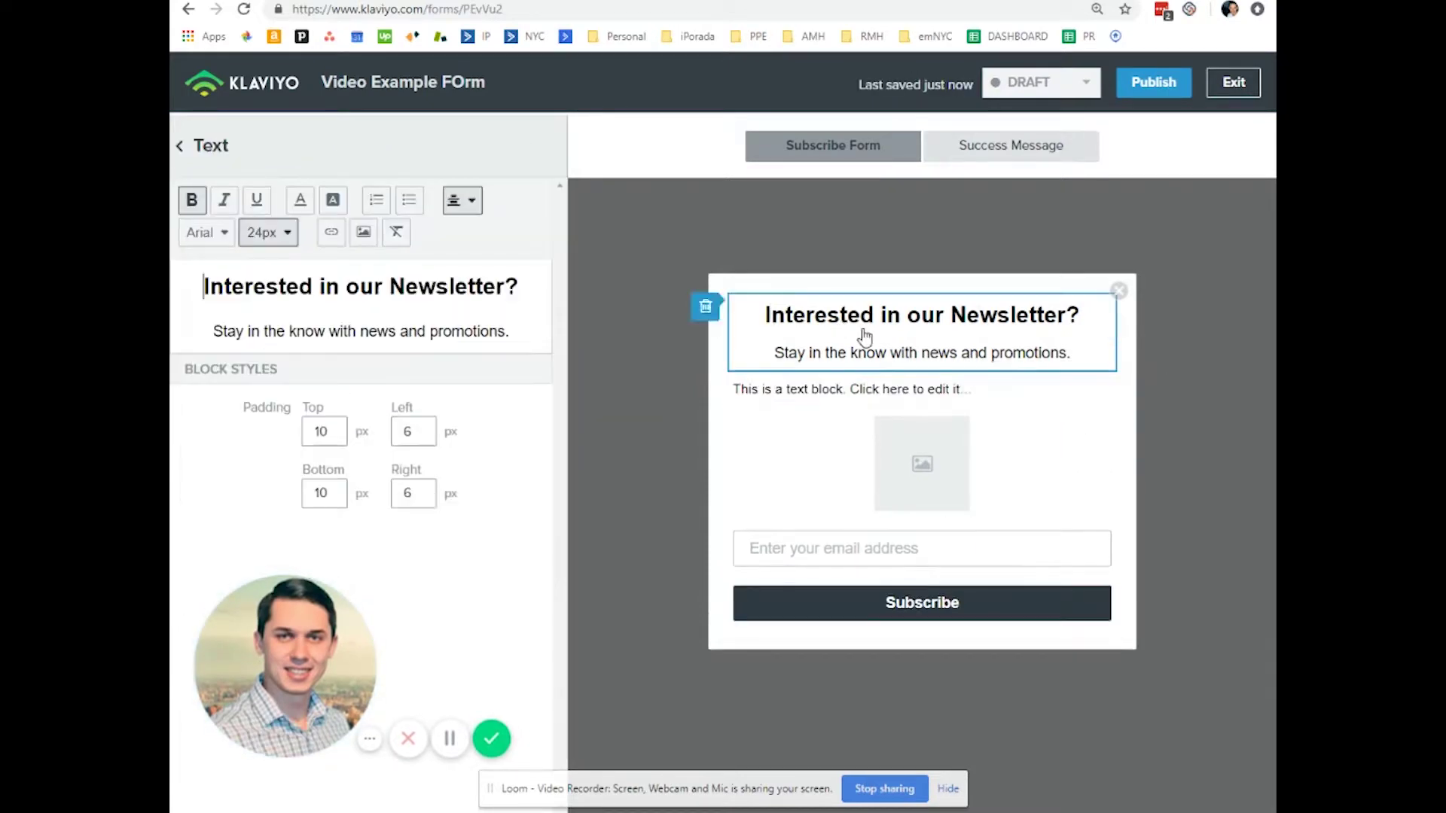
click(180, 145)
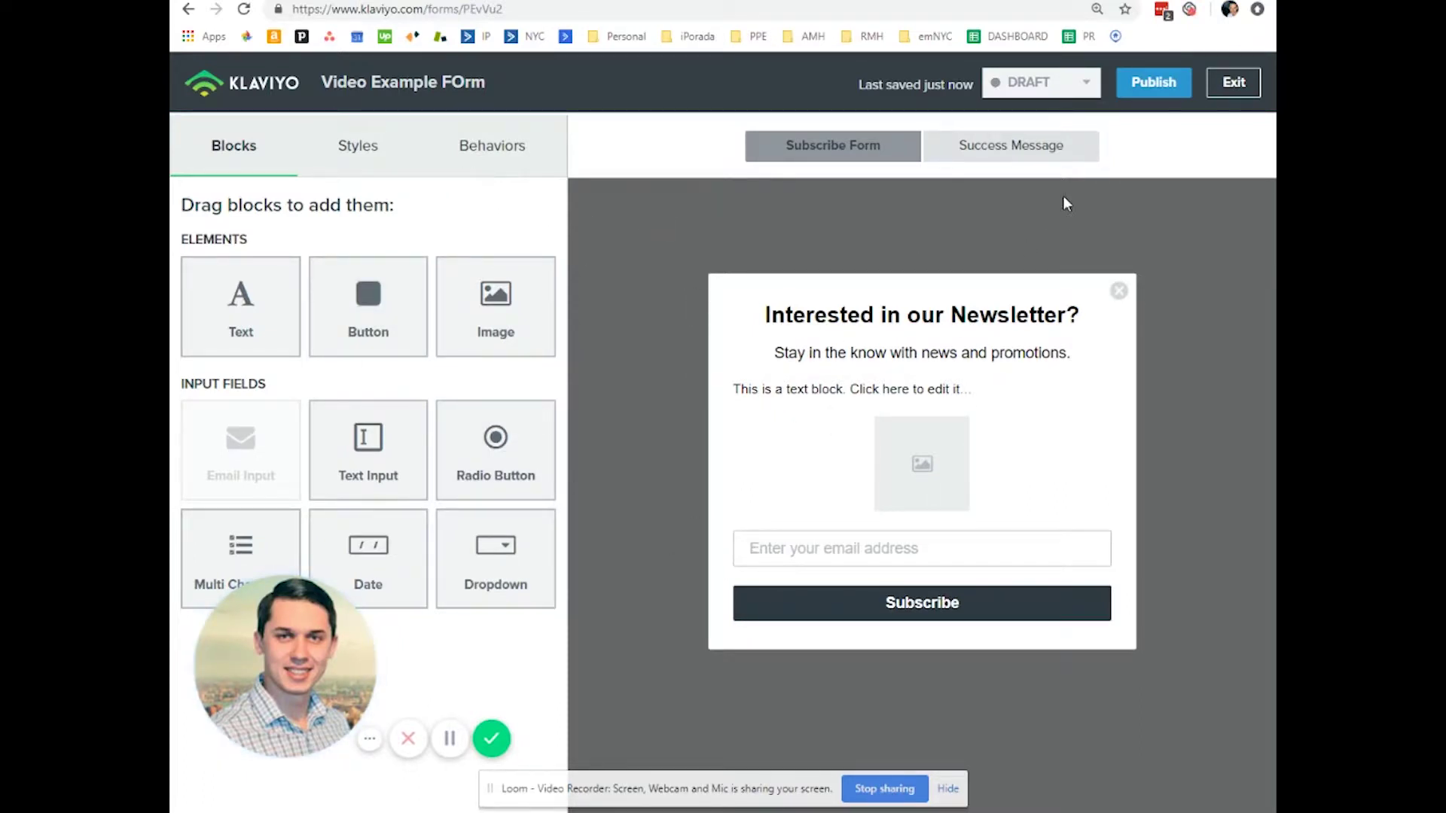
click(1033, 151)
- In Form Styles, make the popup's border solid, trying a red border colour
click(950, 329)
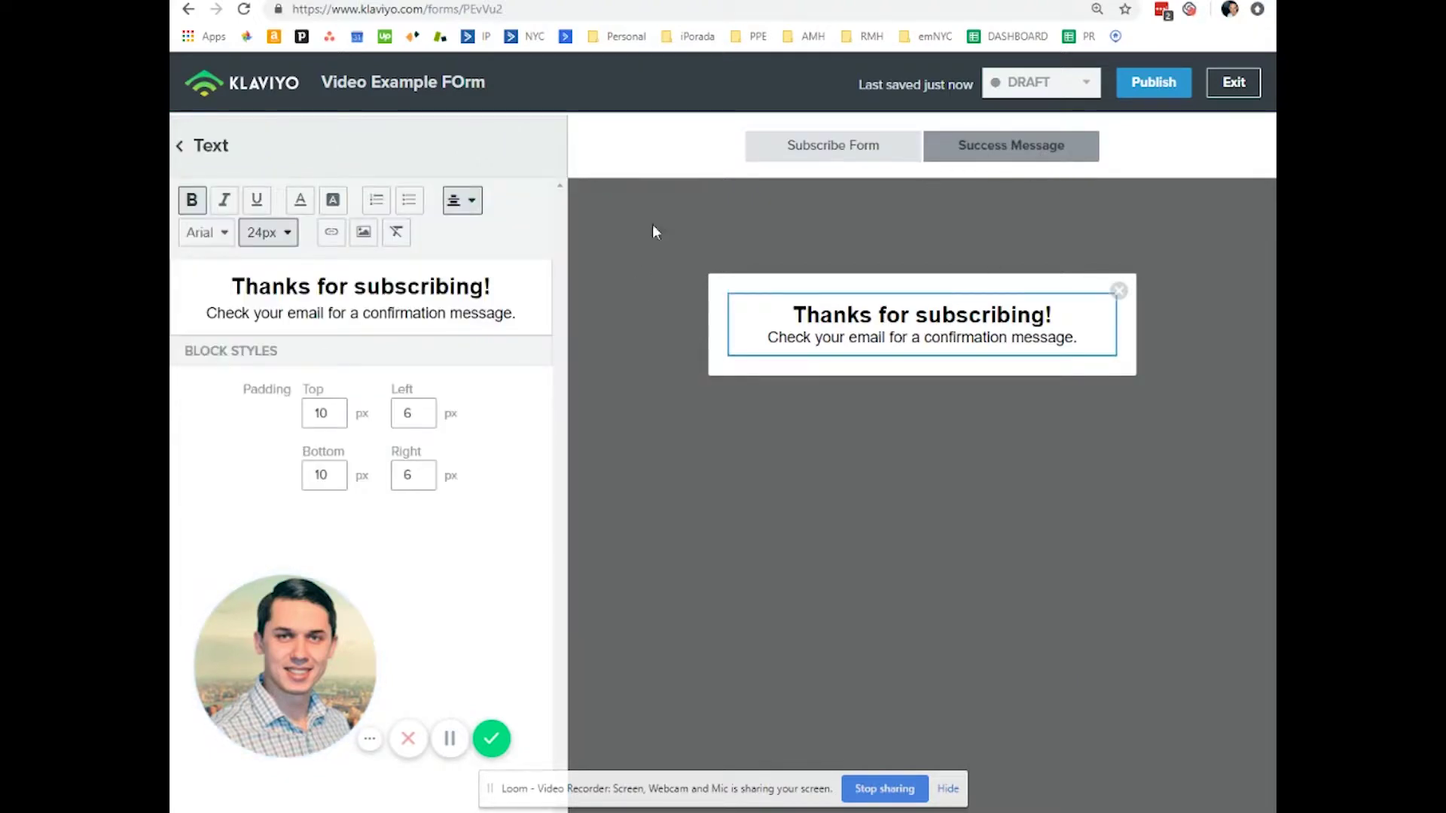
click(234, 147)
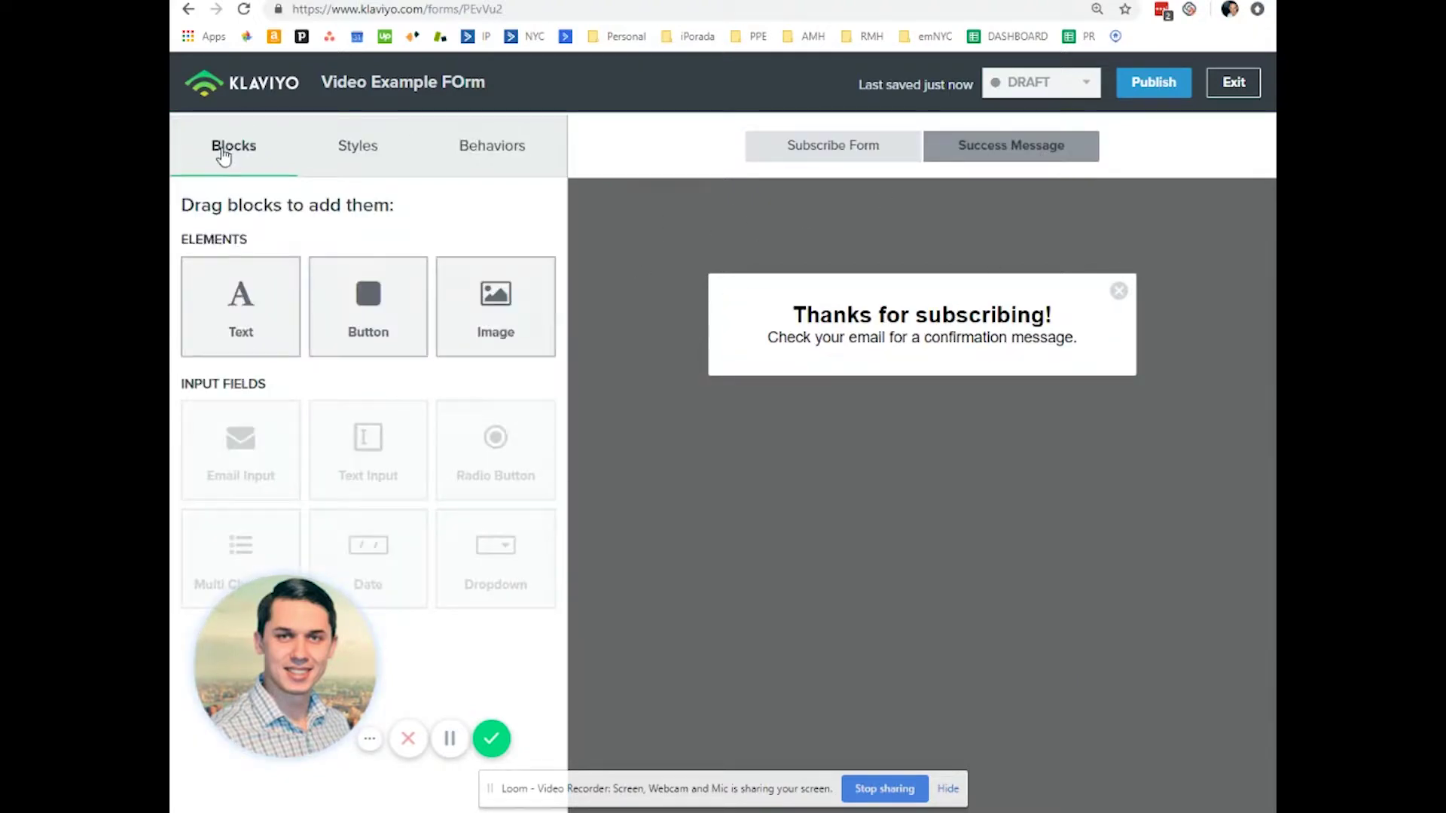
click(363, 151)
scroll(450, 305, down, 5)
scroll(450, 305, up, 2)
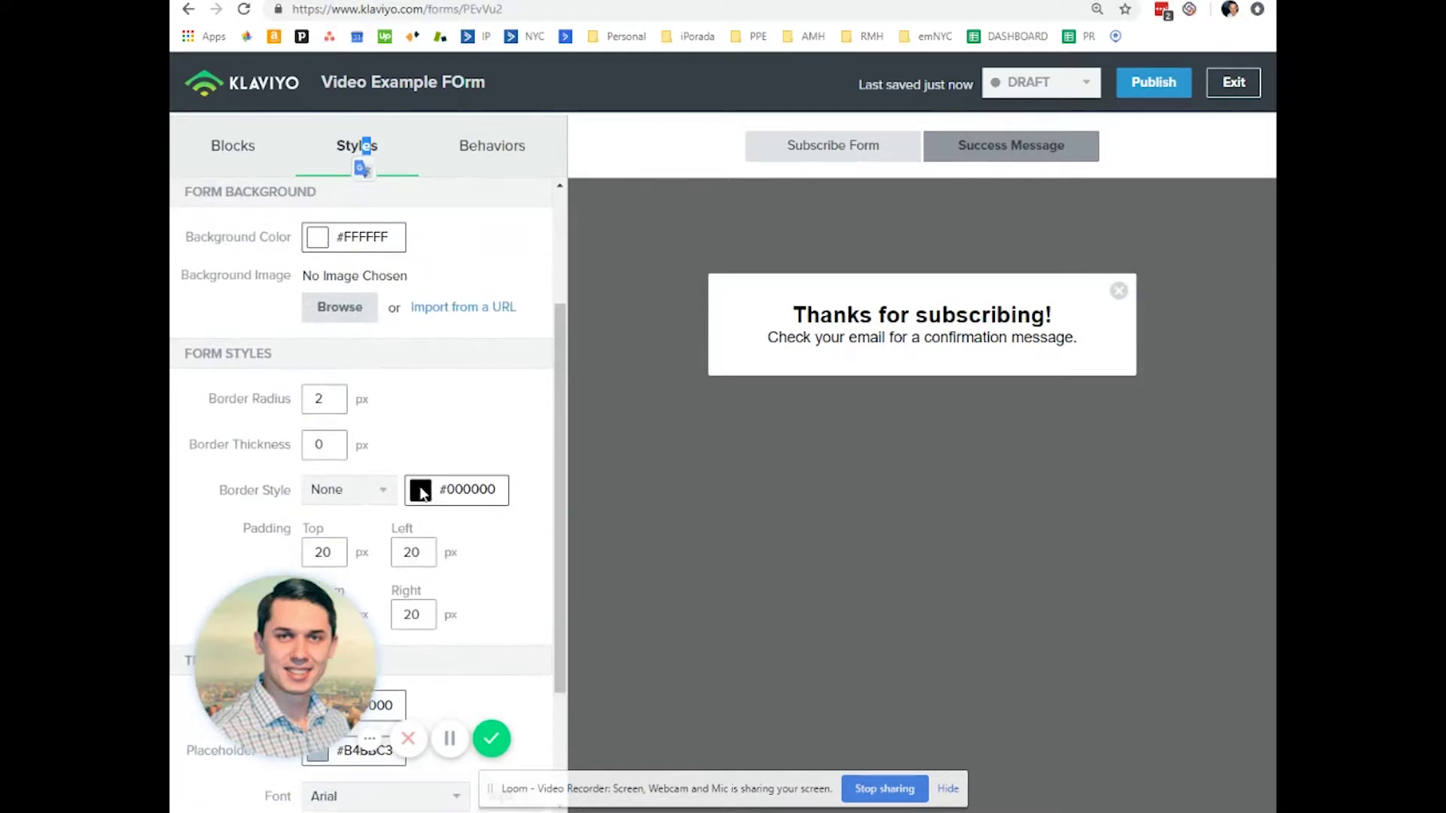
click(467, 491)
drag(439, 548, 475, 452)
click(339, 494)
click(341, 493)
click(364, 524)
click(347, 489)
click(324, 540)
- Set the border thickness to 10 and the border colour to dark grey #3D3A3A
click(450, 497)
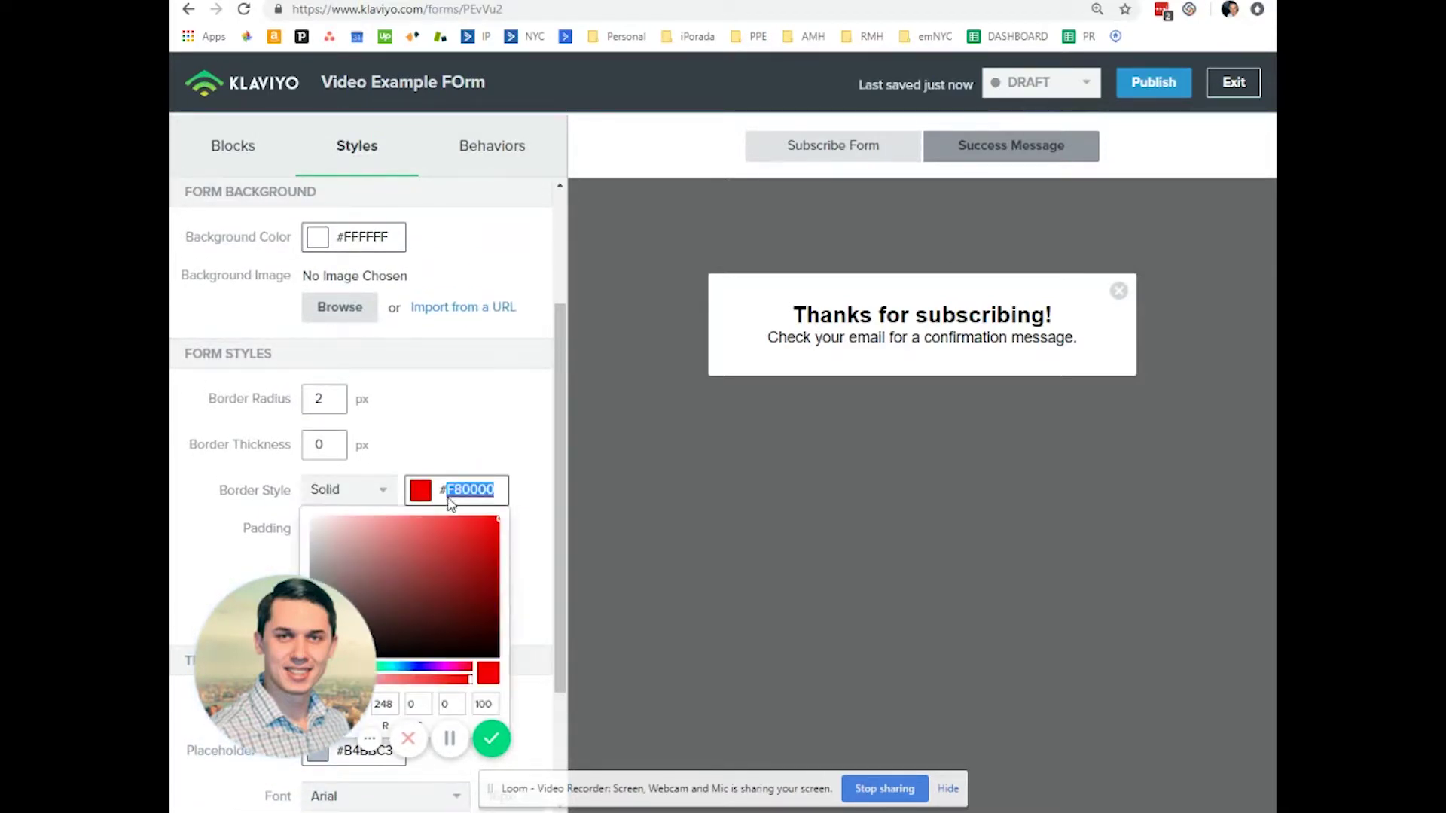
click(435, 573)
double_click(815, 145)
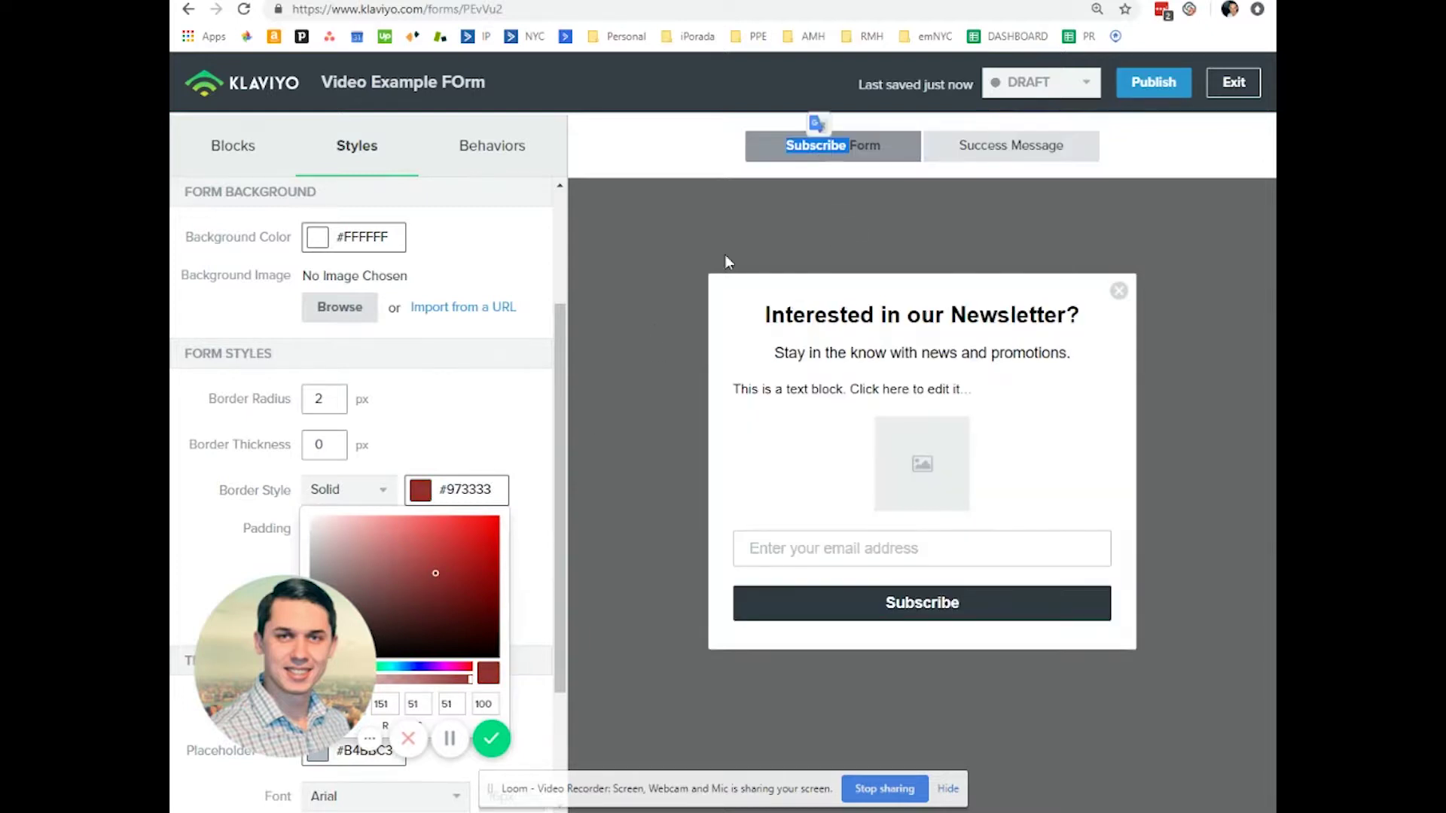
drag(442, 572, 369, 547)
click(474, 410)
drag(284, 666, 794, 600)
click(253, 442)
text(2)
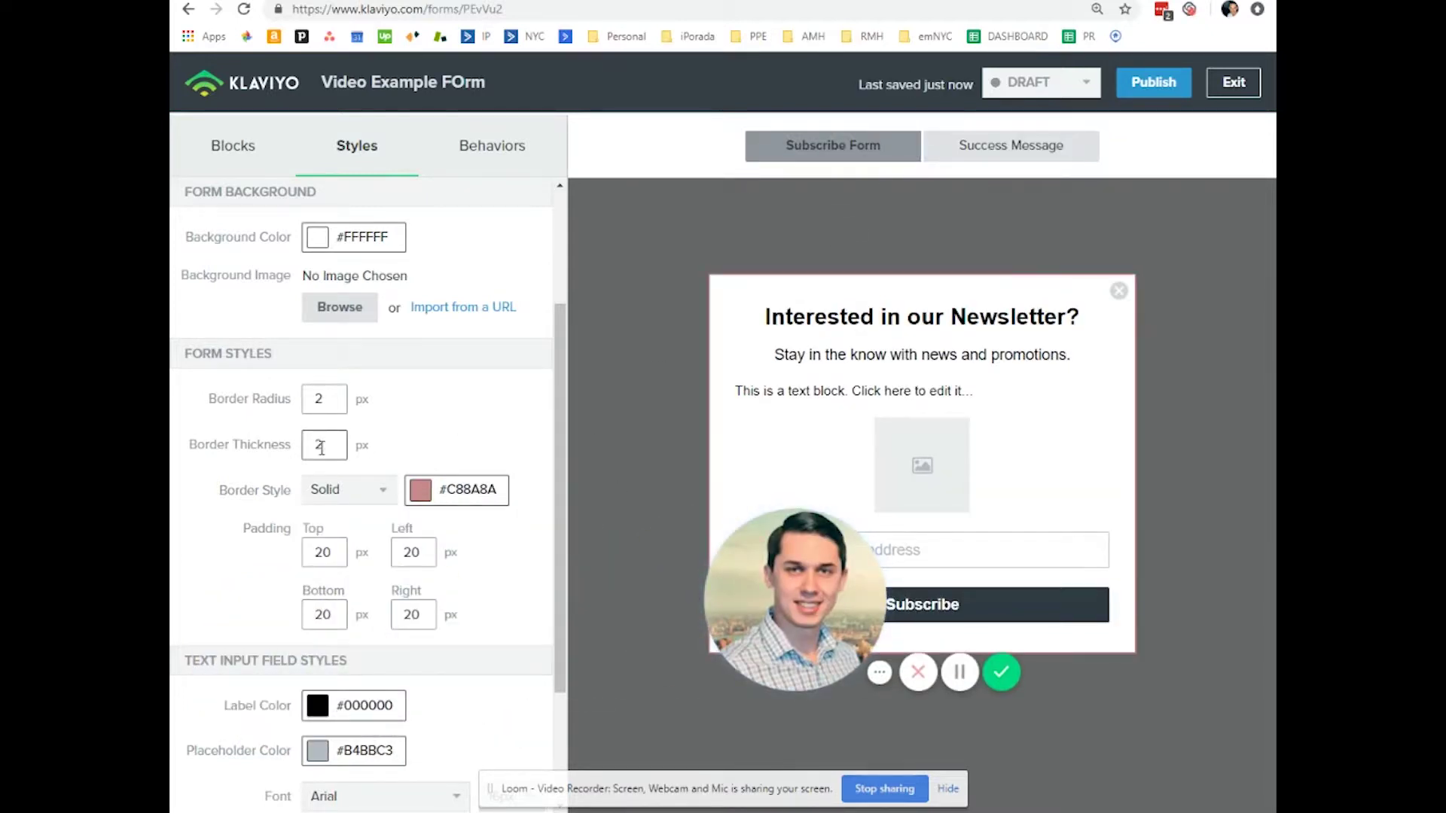
text(10)
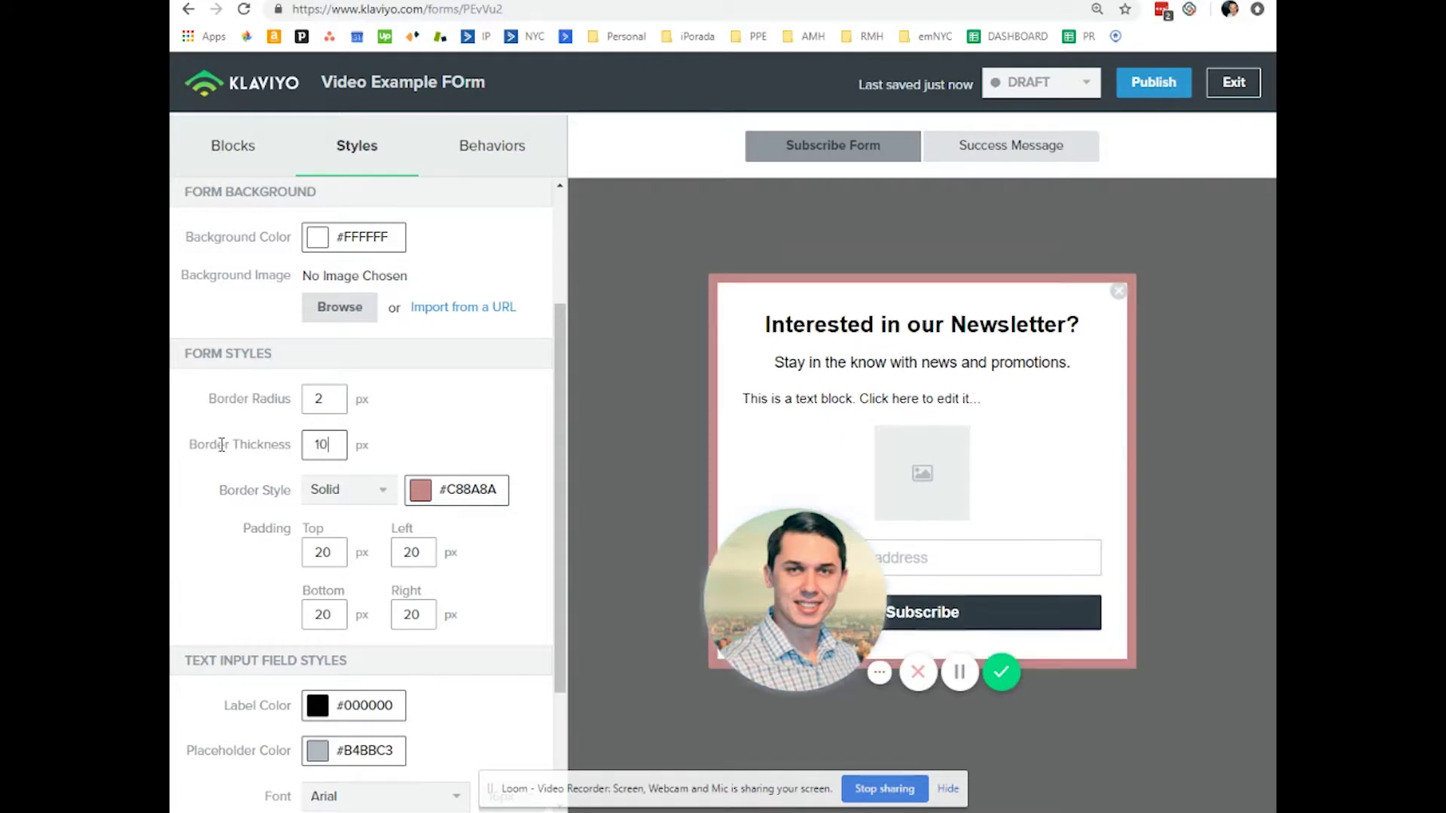
click(477, 485)
click(318, 625)
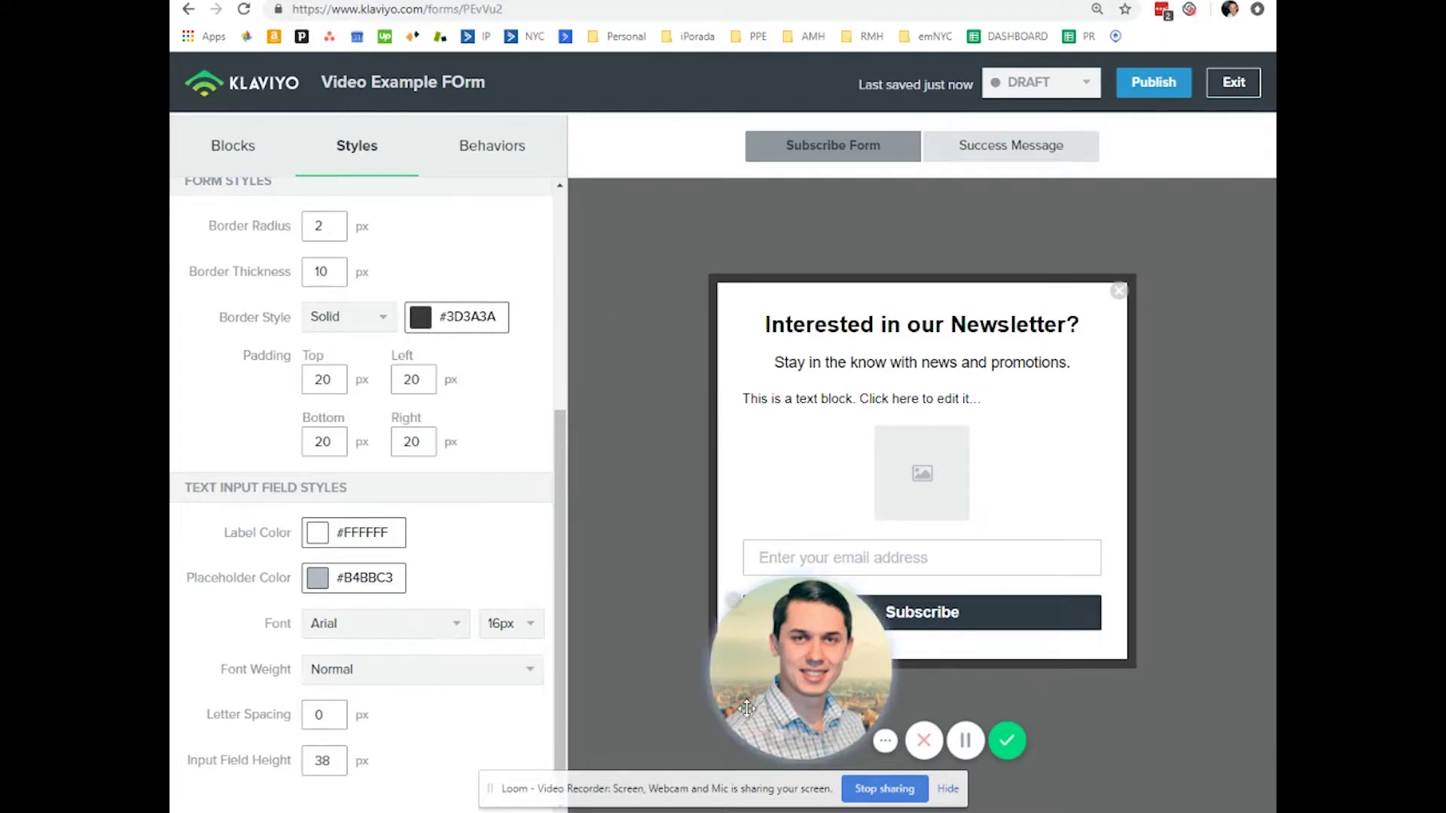
scroll(452, 274, up, 5)
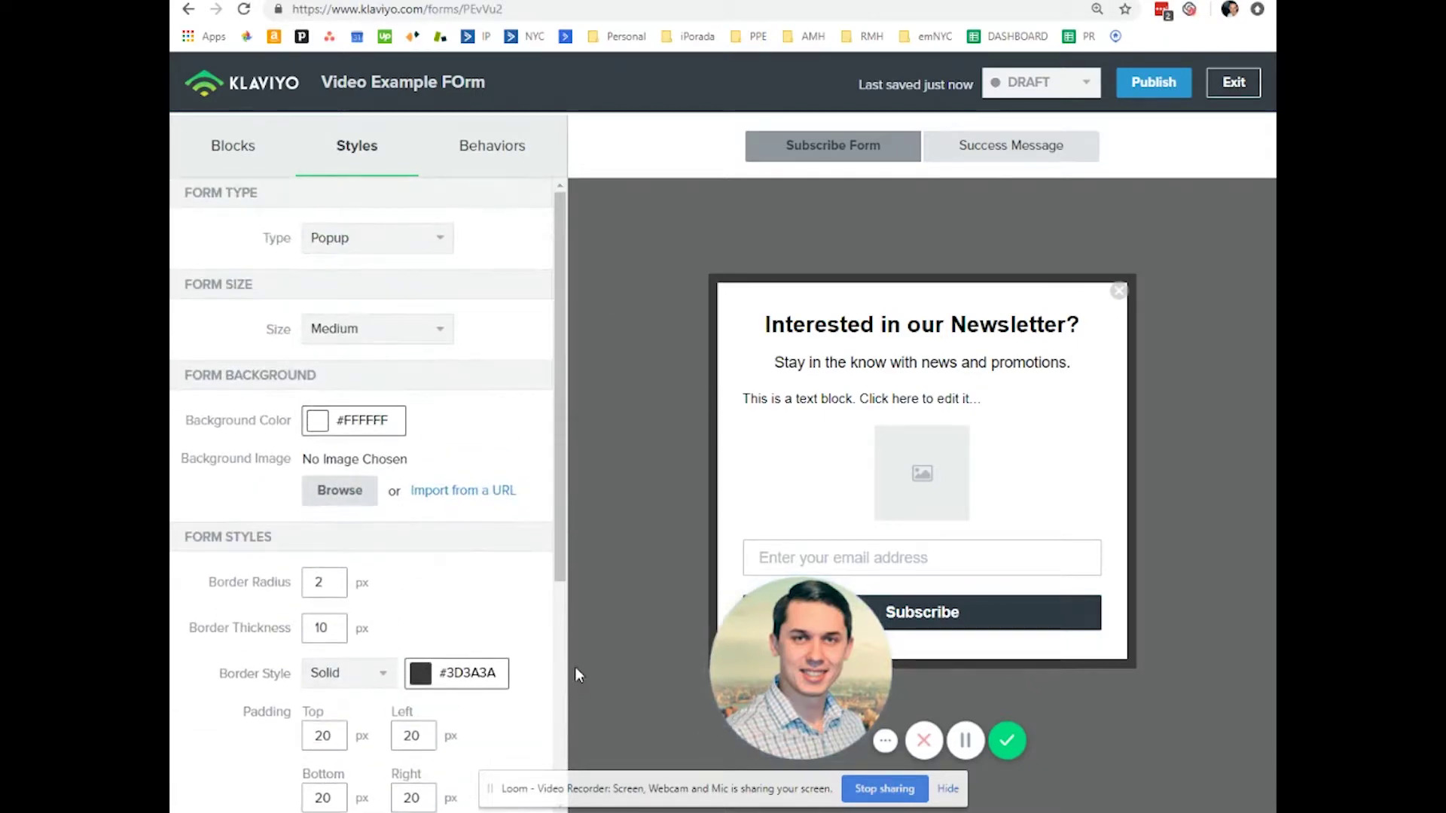
- In Behaviors, choose Loading delay with the exit-page trigger, trying then removing a 32-second delay
click(491, 147)
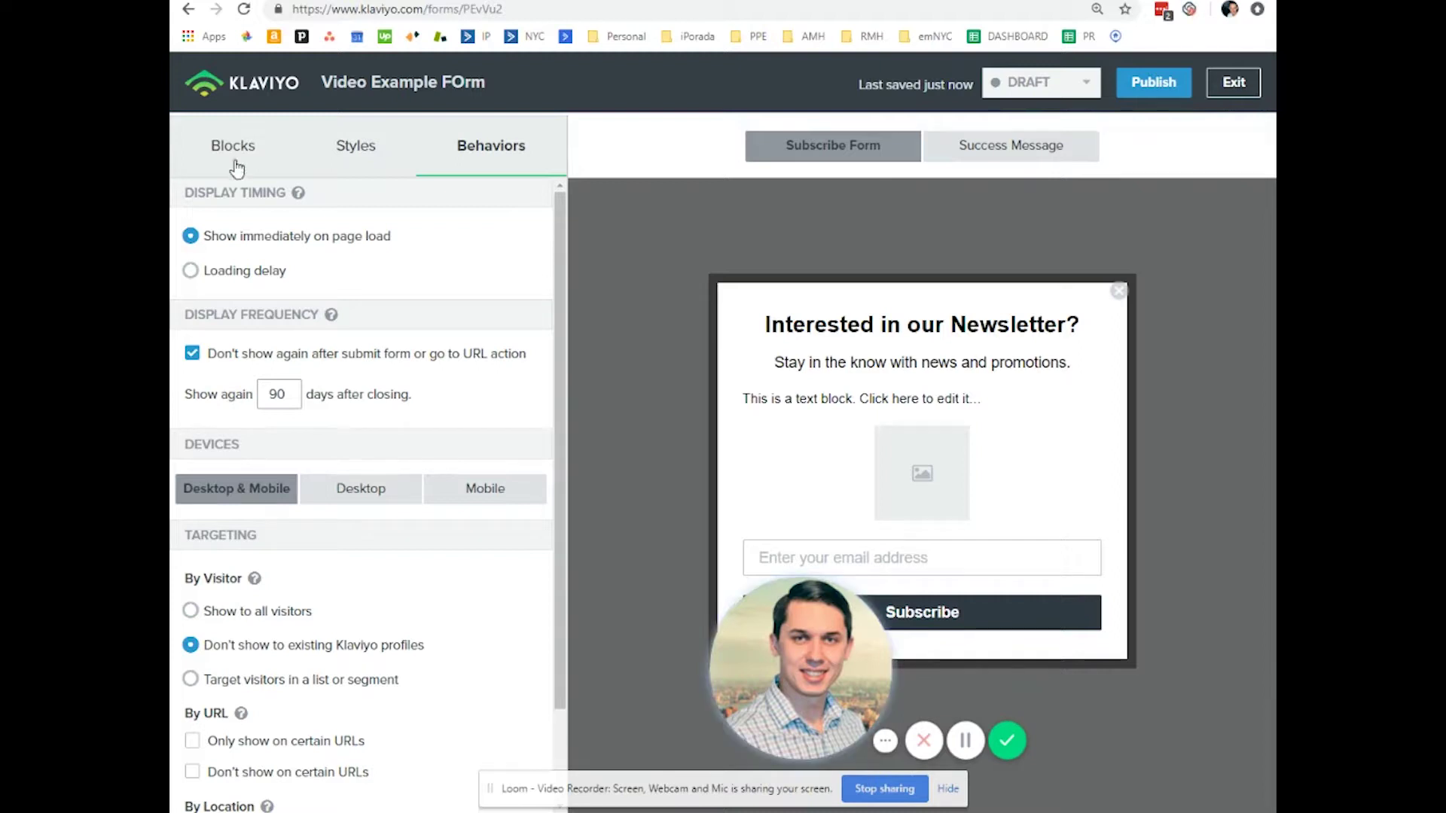
click(254, 280)
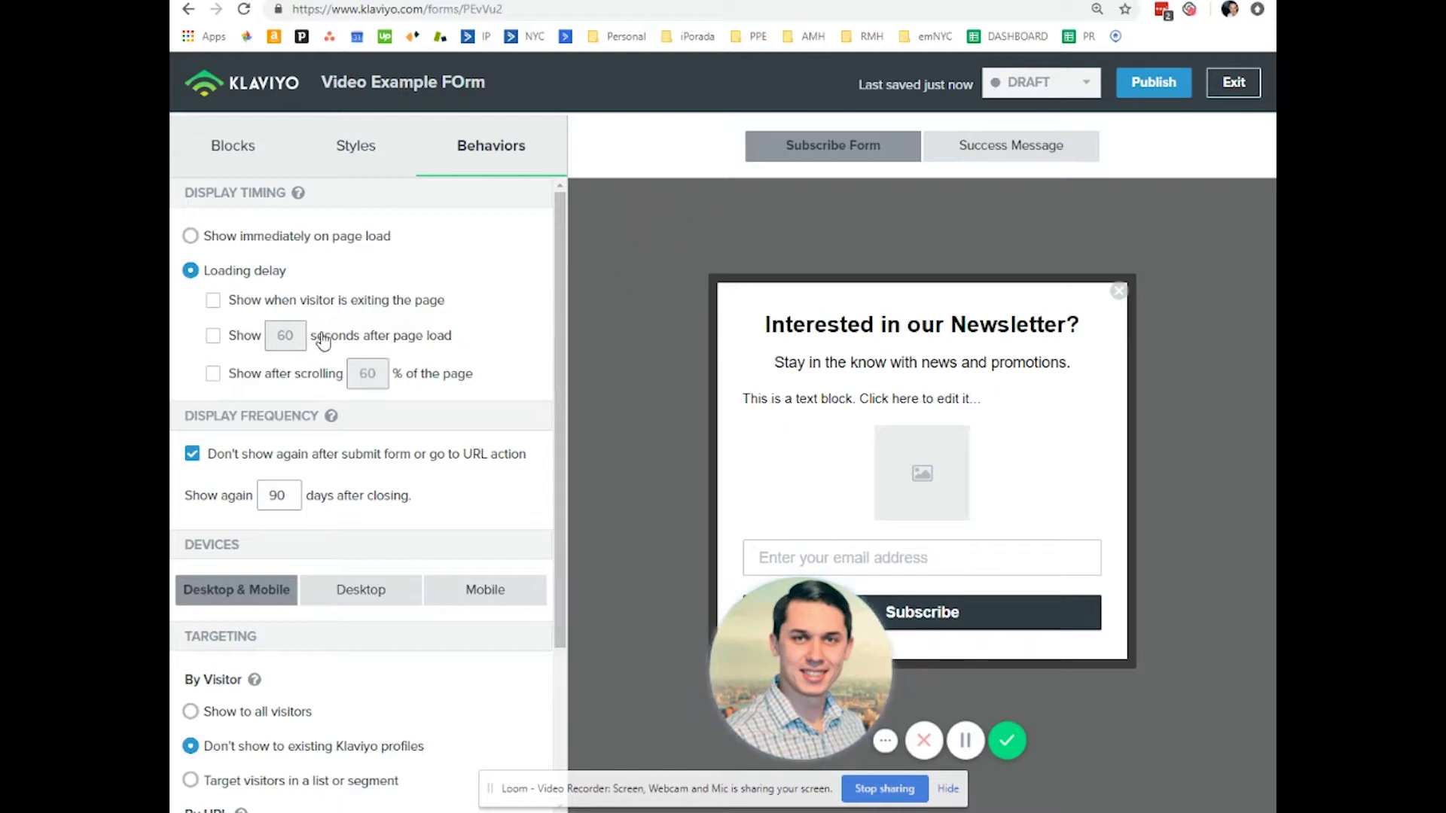
click(350, 304)
click(213, 338)
double_click(290, 336)
text(32)
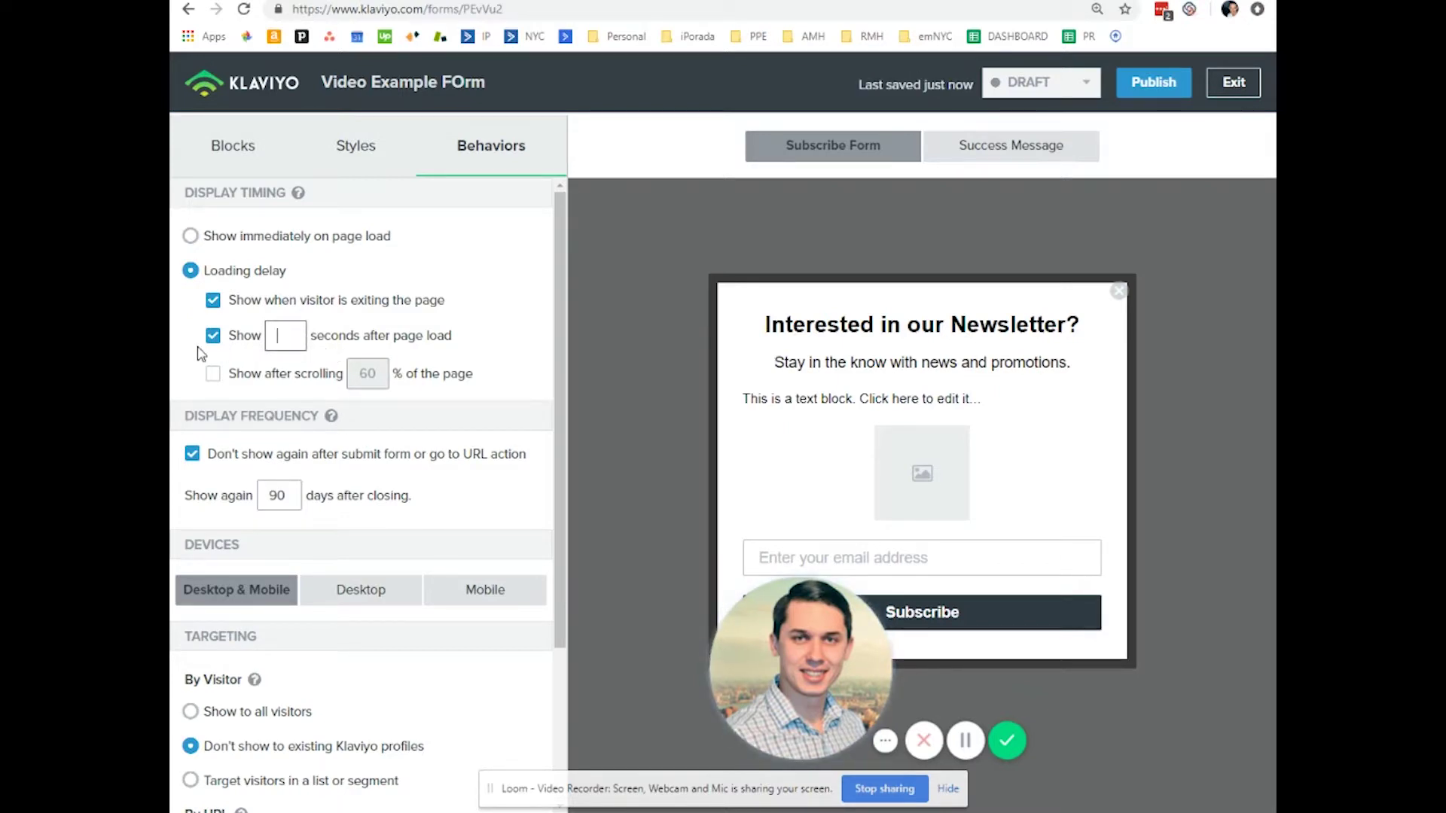
click(211, 338)
- Try then disable the scroll-percentage trigger, leaving only 'Show when visitor is exiting the page'
click(213, 374)
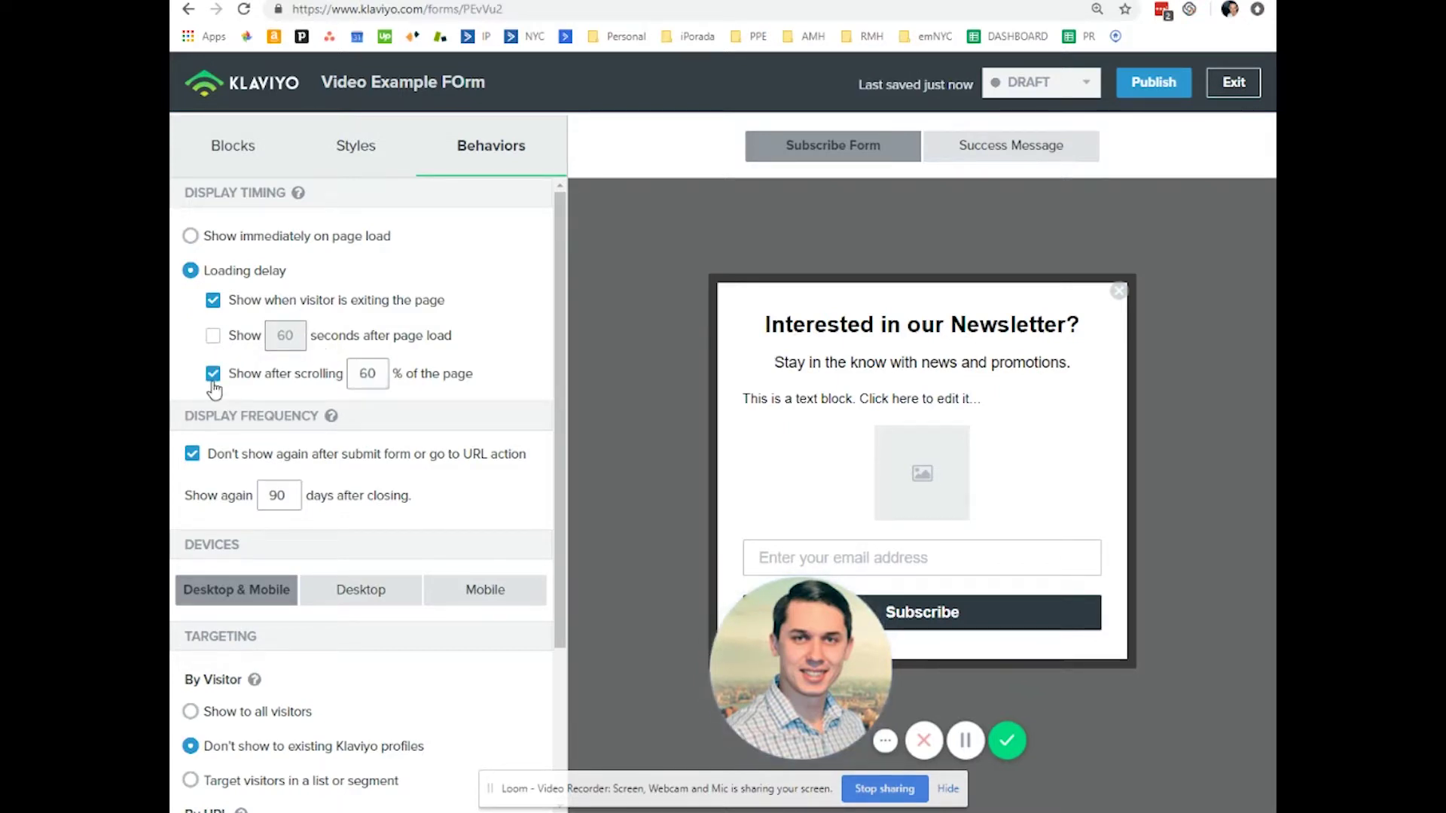
double_click(370, 377)
click(214, 374)
click(230, 303)
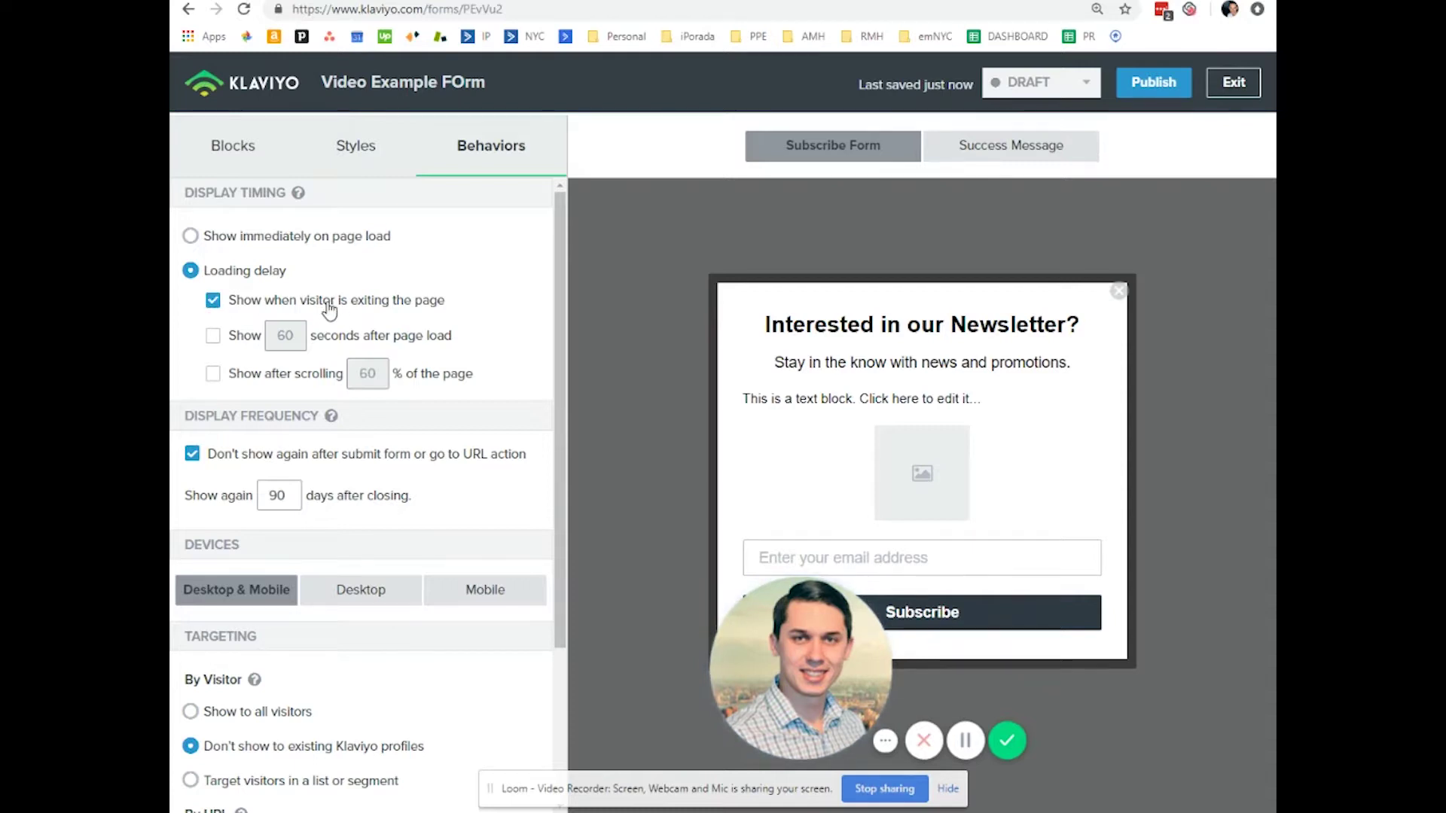
scroll(249, 482, down, 2)
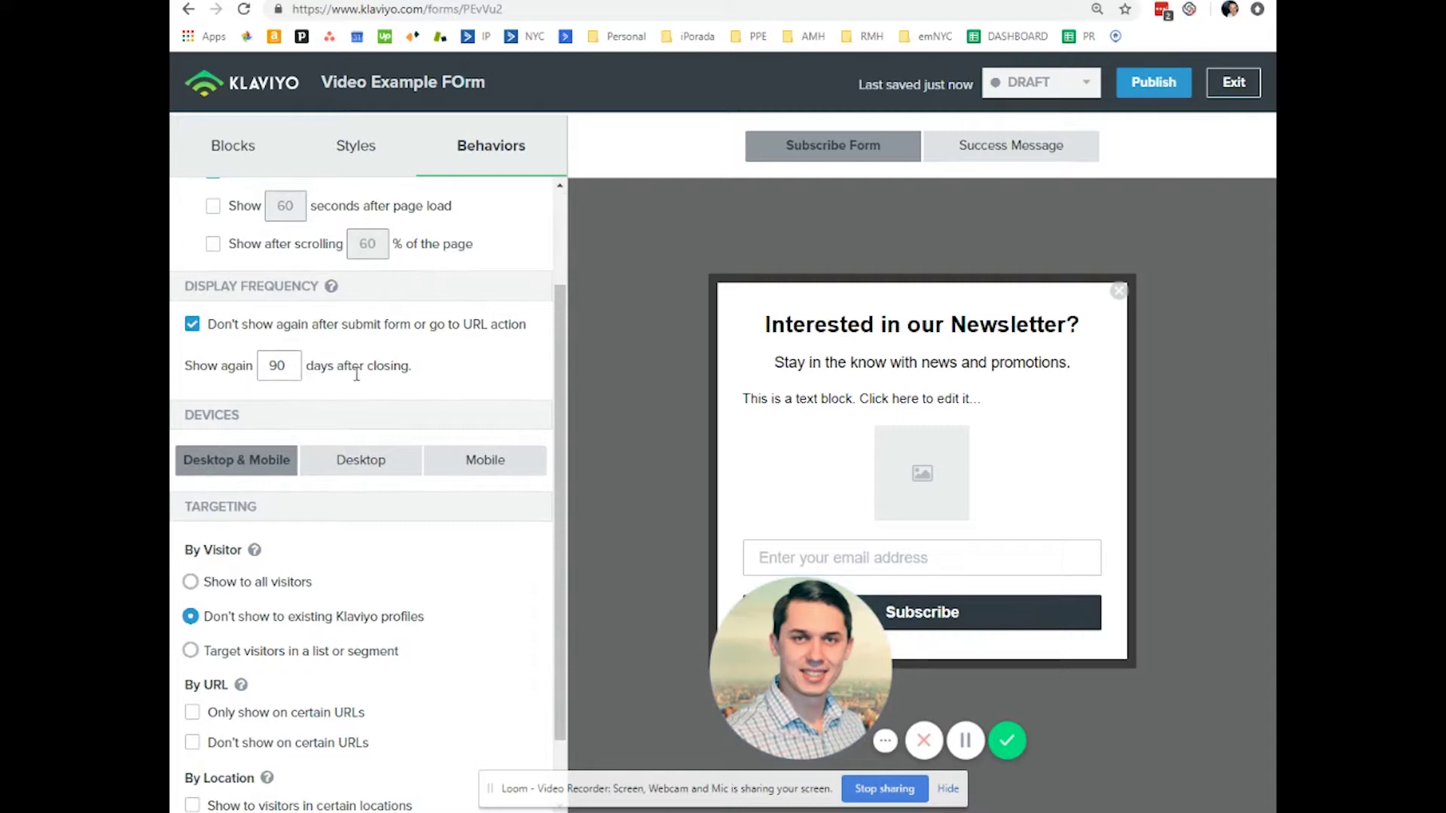
- Uncheck 'Don't show again after submit form', and keep the form on both desktop and mobile
click(192, 325)
scroll(226, 287, down, 1)
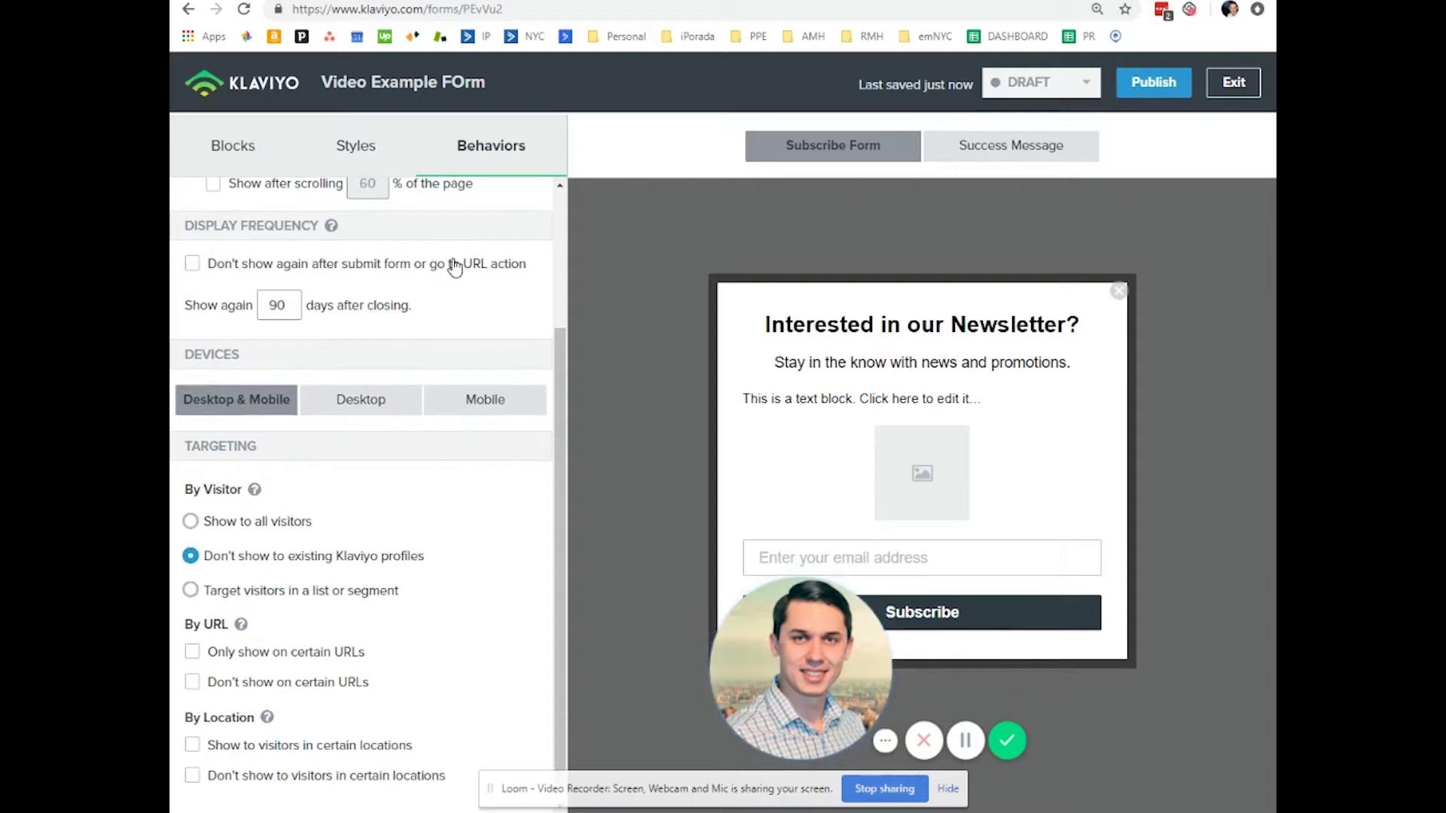
scroll(369, 396, down, 1)
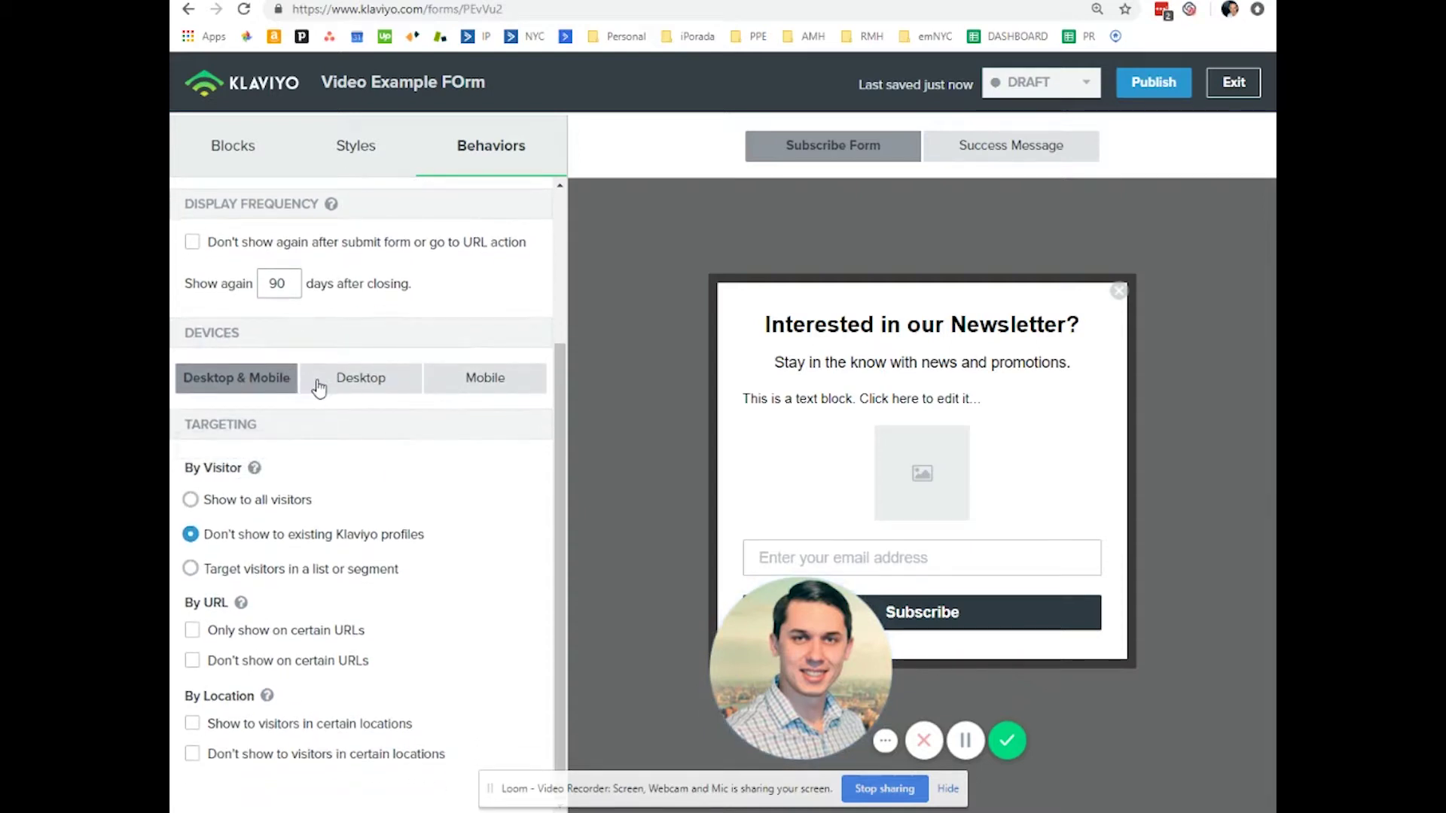
click(374, 399)
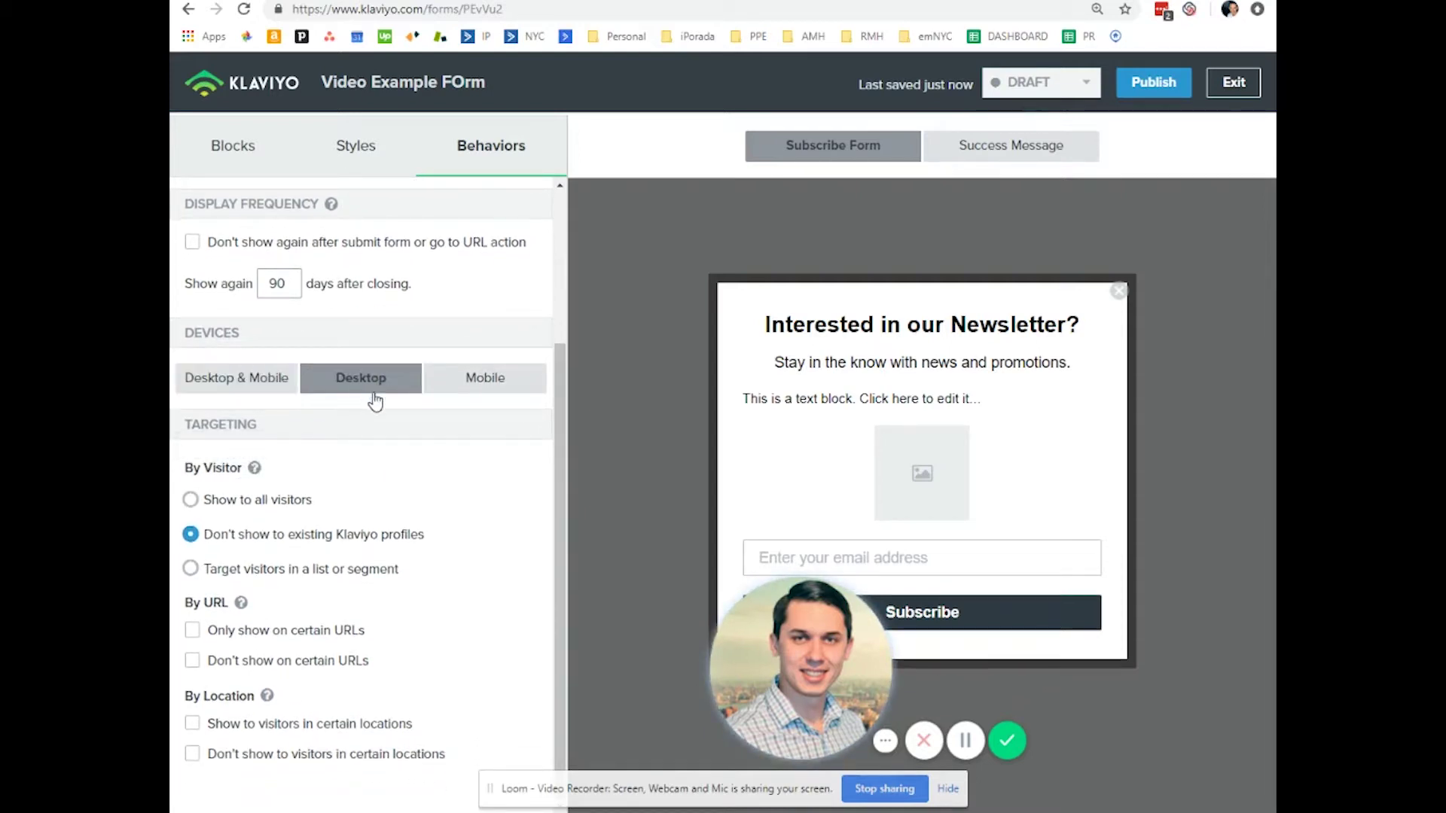
click(219, 388)
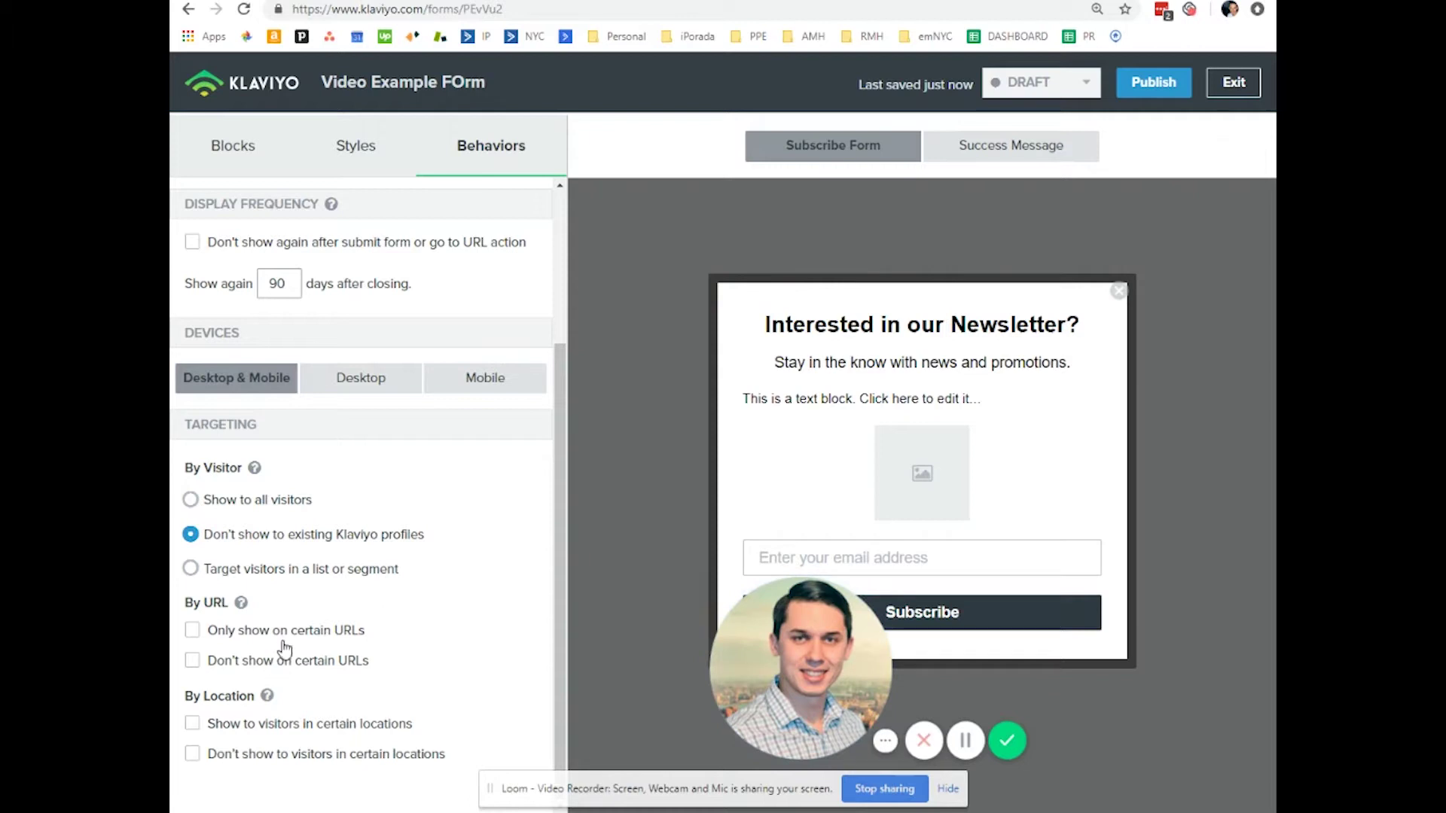
- Try the By URL show and hide options, leaving the form with no URL restrictions
click(226, 633)
click(330, 634)
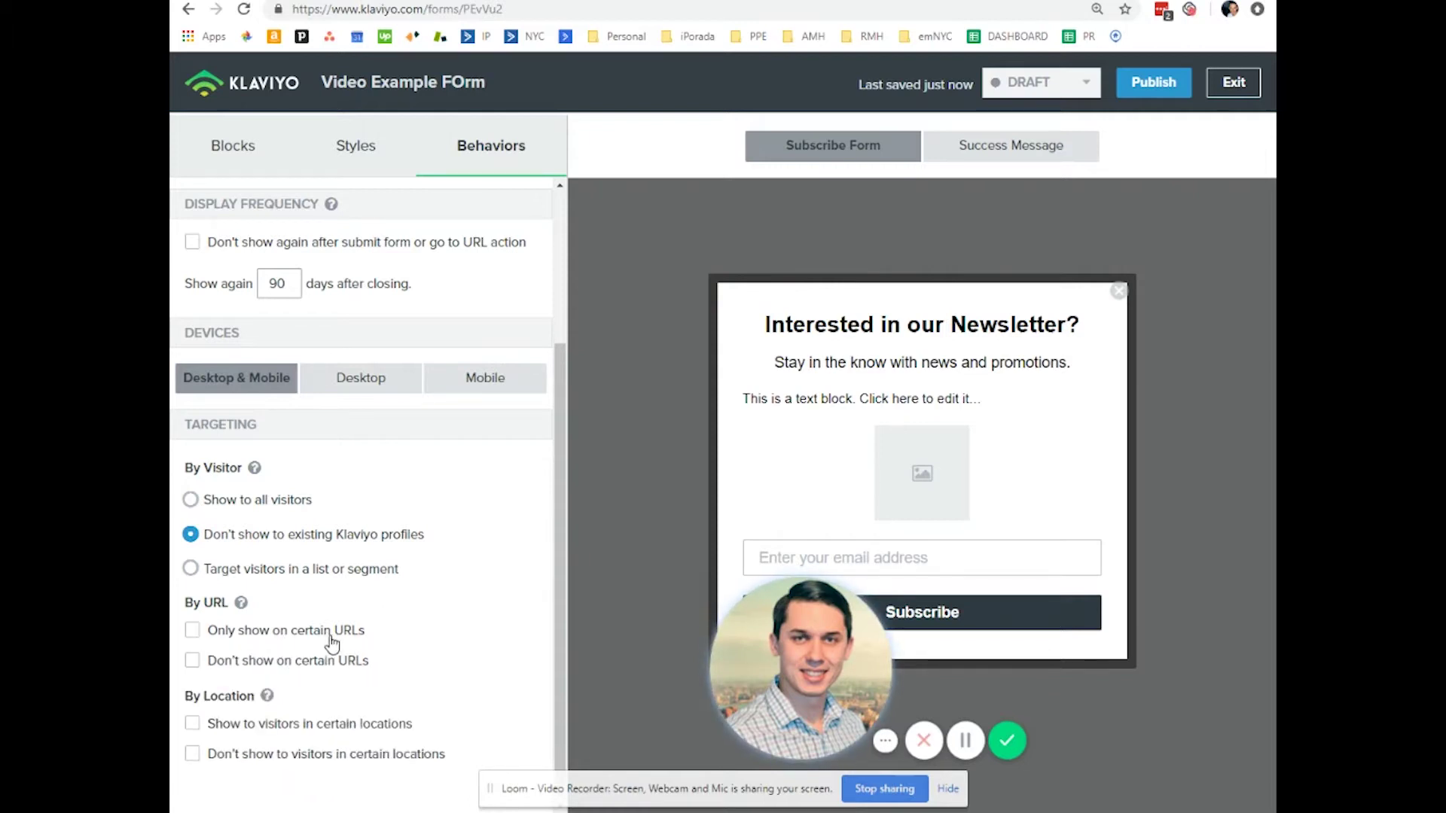
click(219, 661)
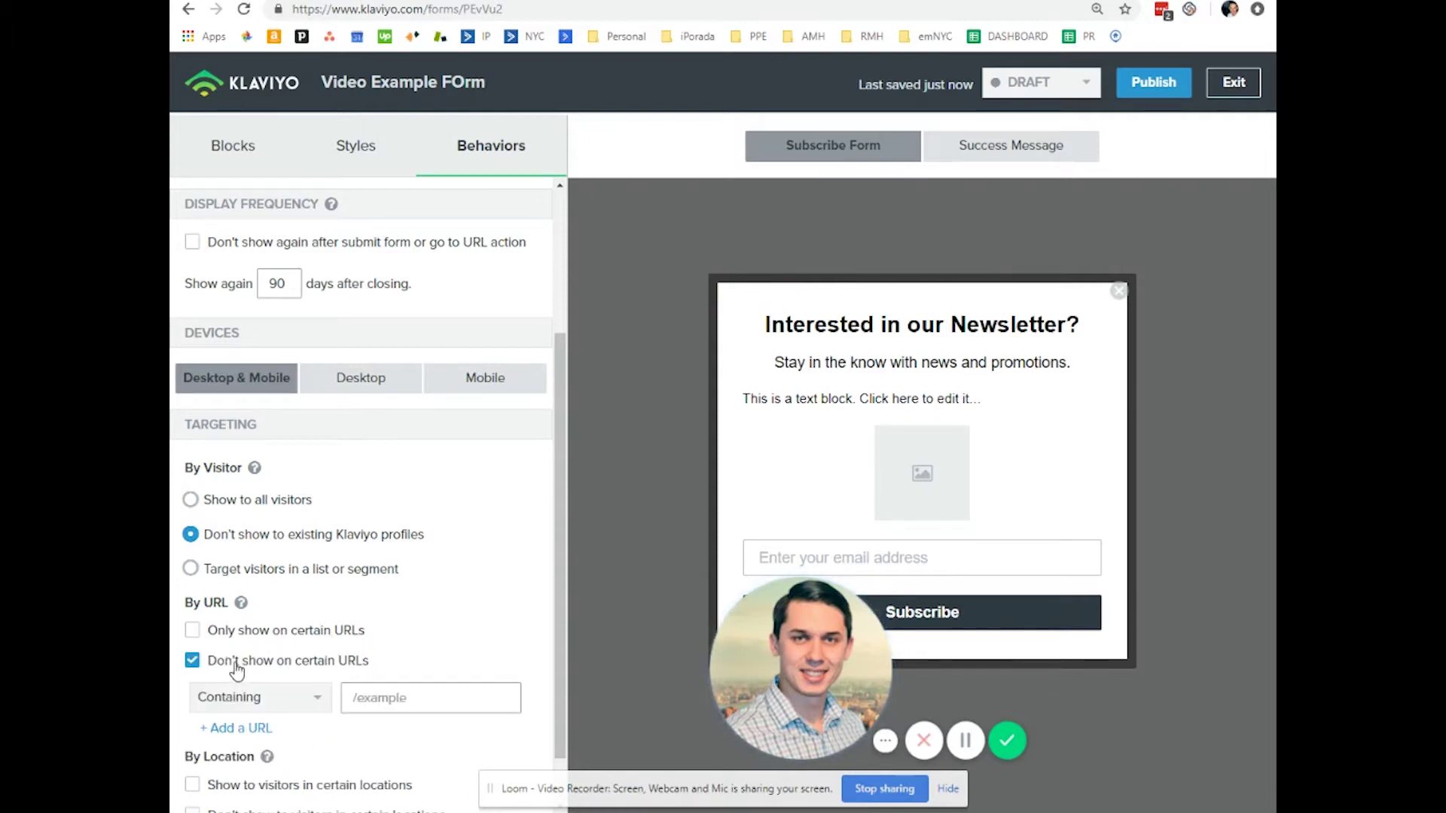
click(278, 664)
click(347, 669)
click(294, 669)
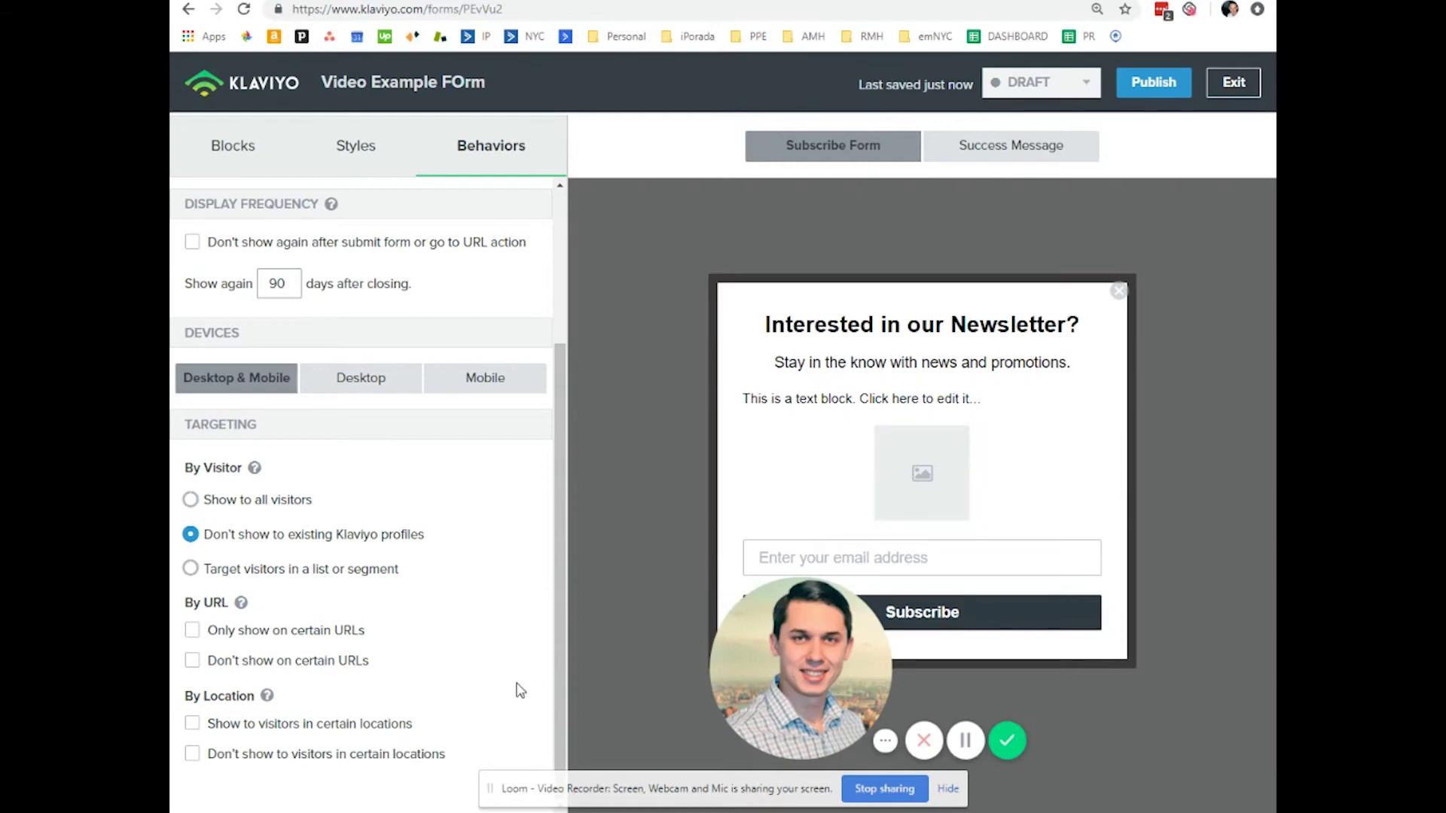
click(315, 728)
scroll(369, 719, down, 1)
click(324, 715)
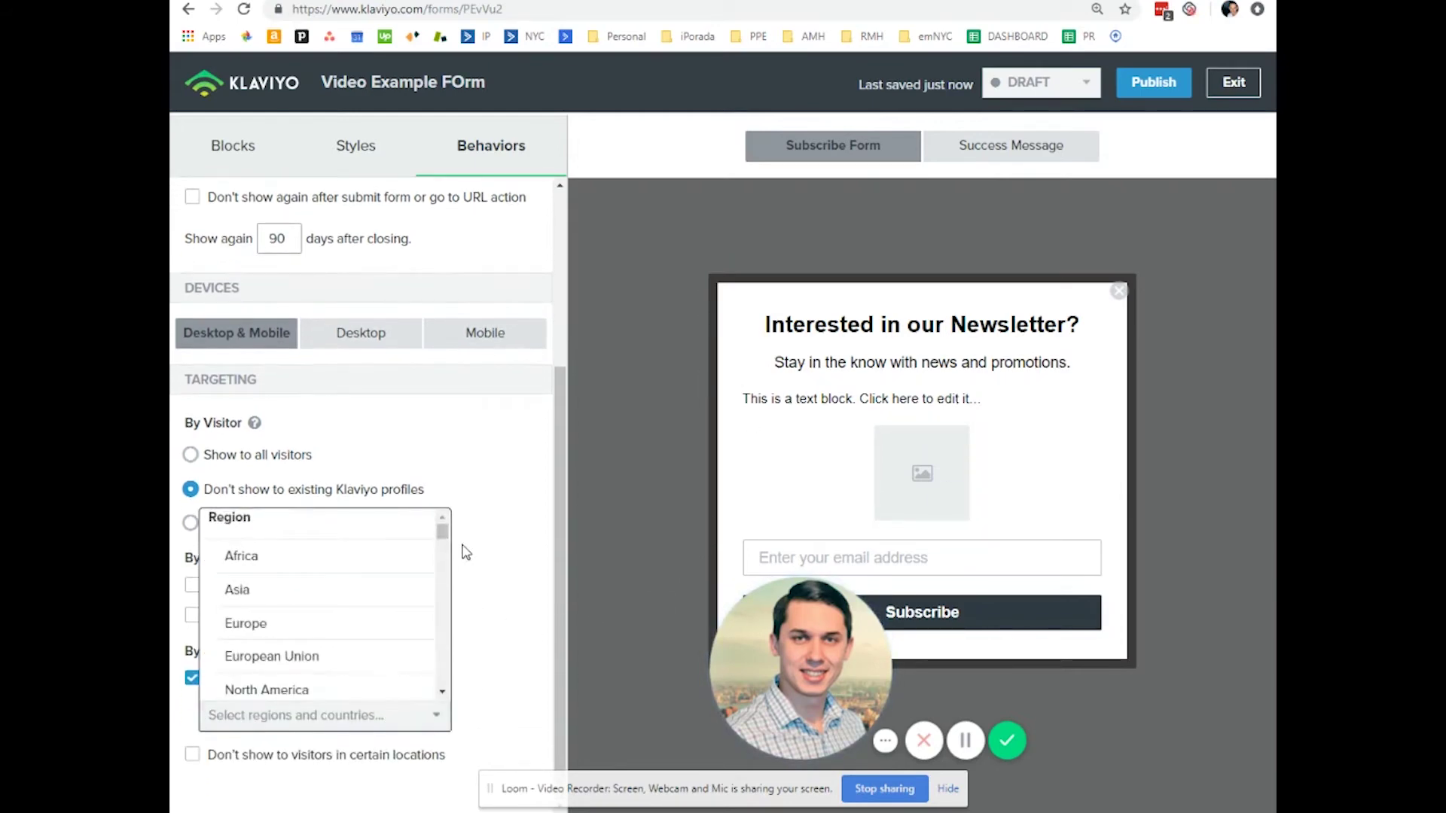
mouse_move(442, 531)
mouse_down()
mouse_move(467, 681)
mouse_move(445, 644)
mouse_move(442, 530)
mouse_up()
click(191, 680)
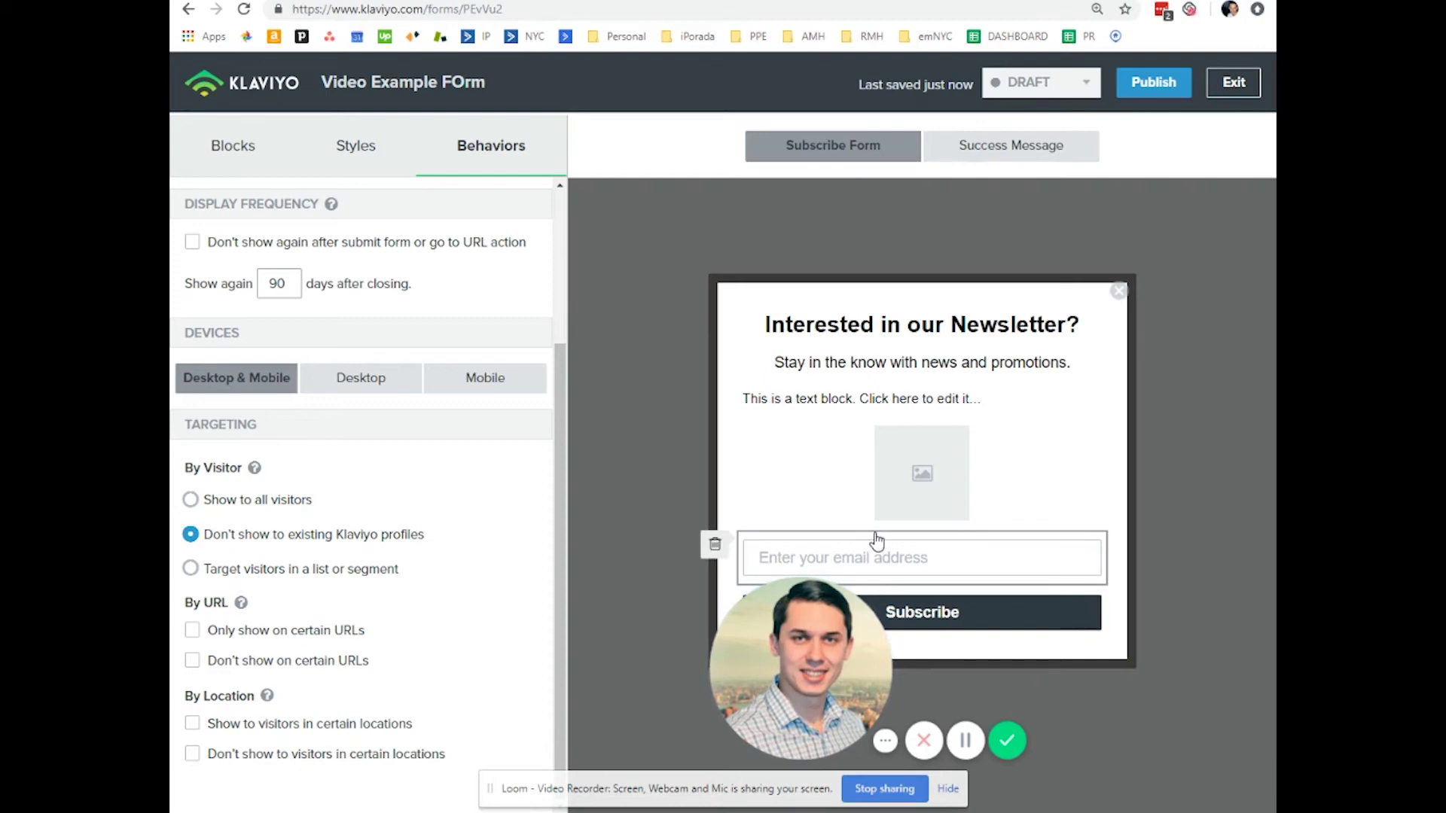
mouse_move(774, 700)
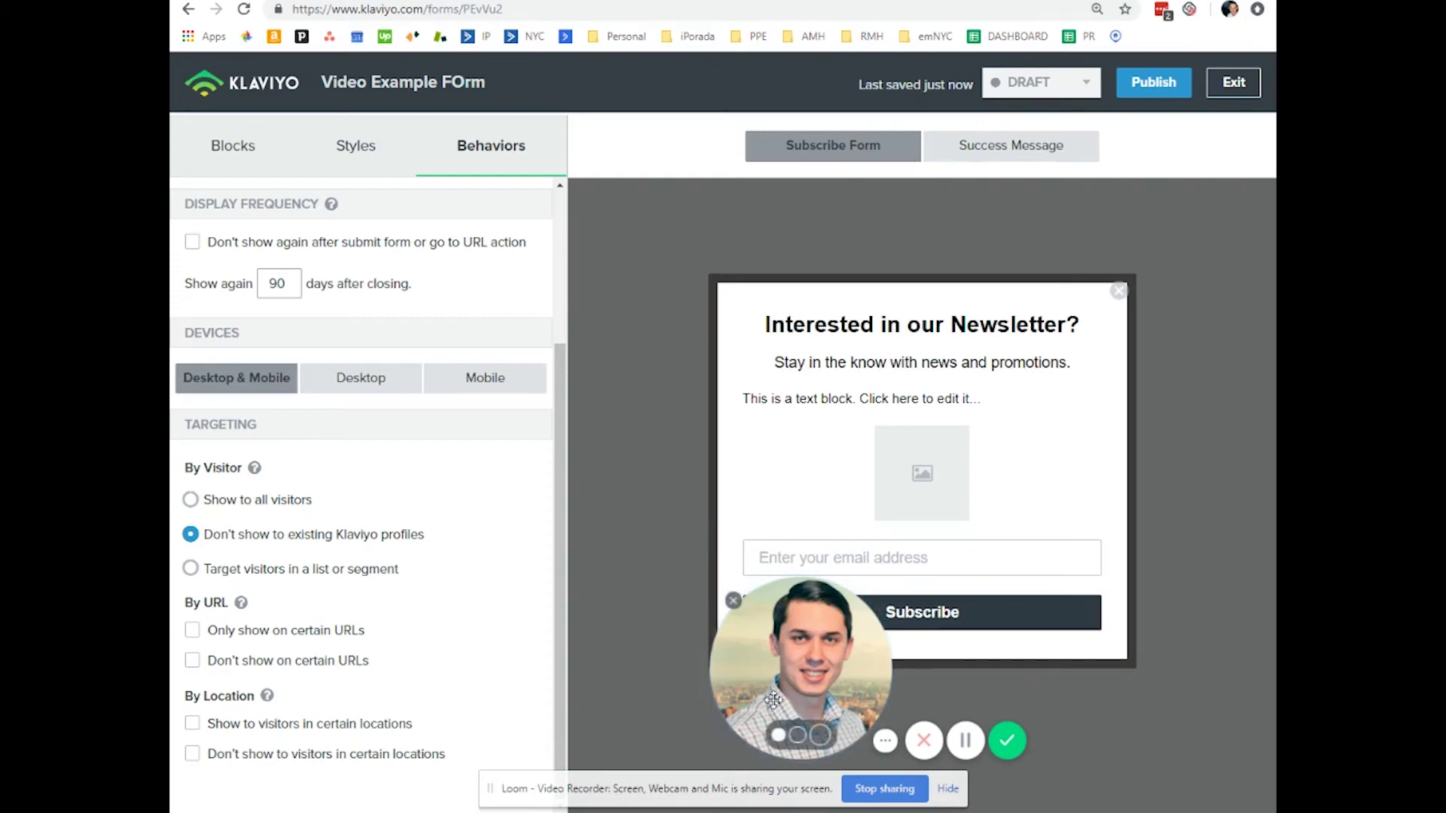
- Publish the form to the website, confirm the publish, then exit to the Signup Forms list
click(1148, 89)
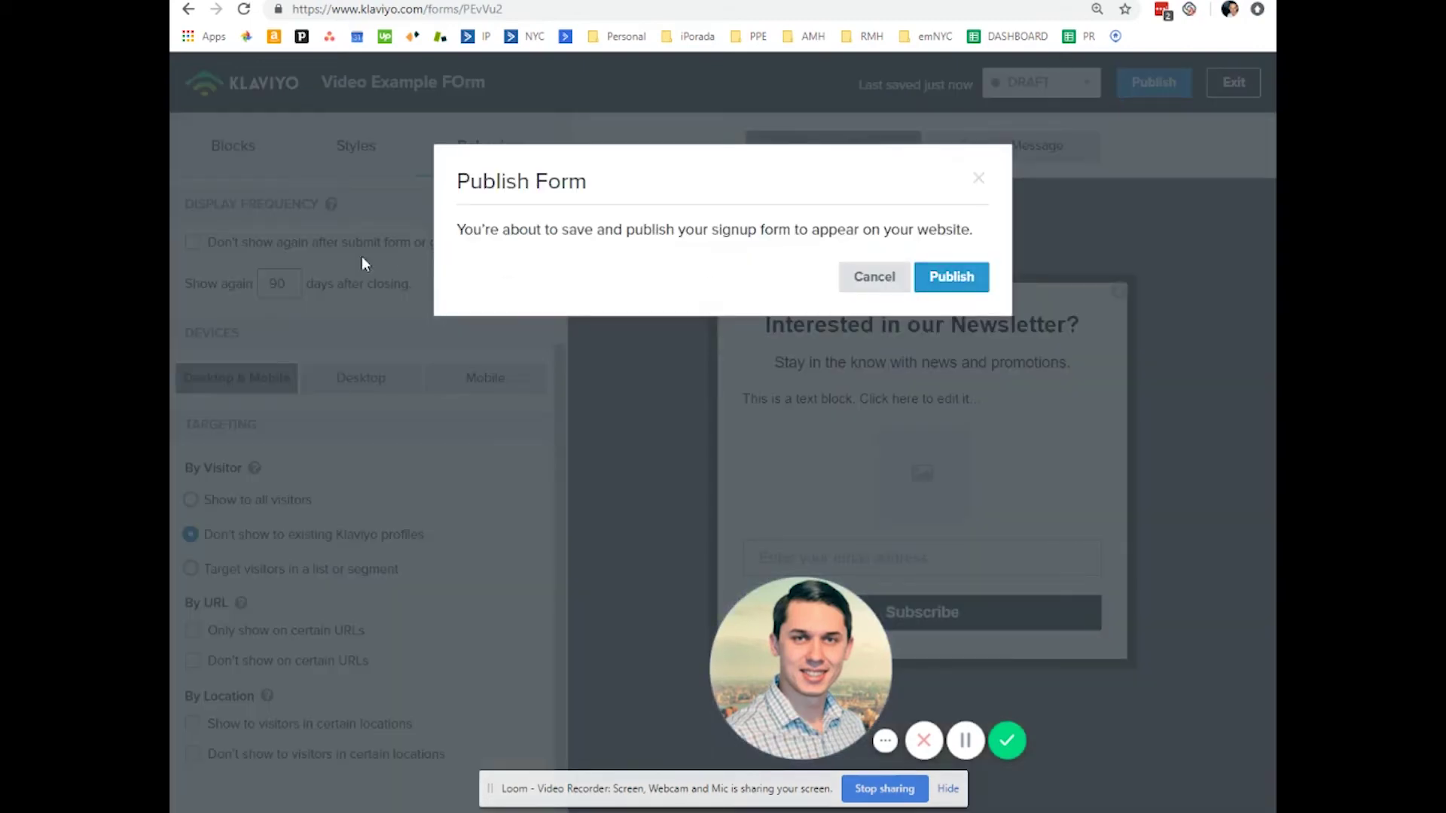
click(940, 278)
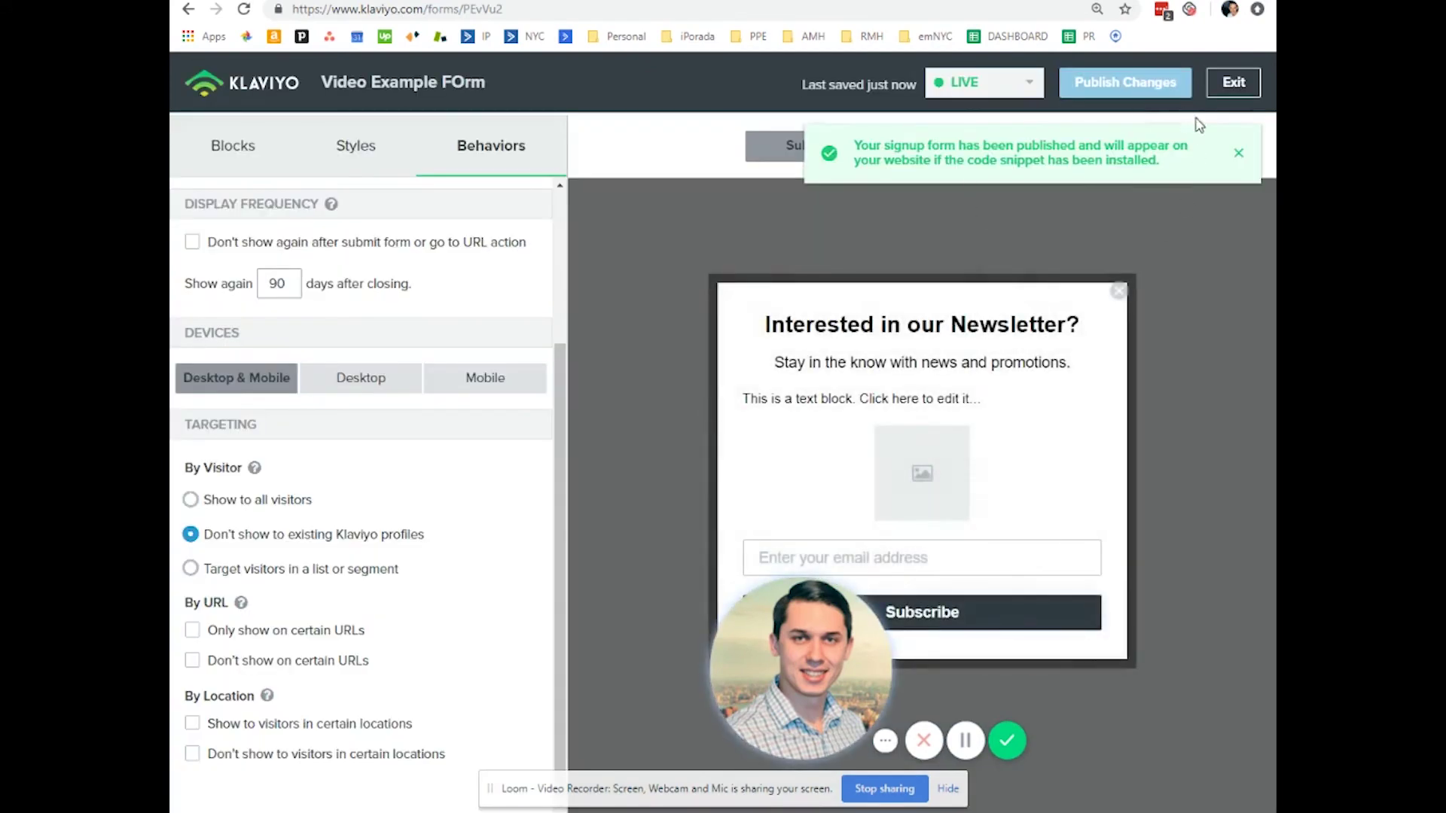
click(1211, 95)
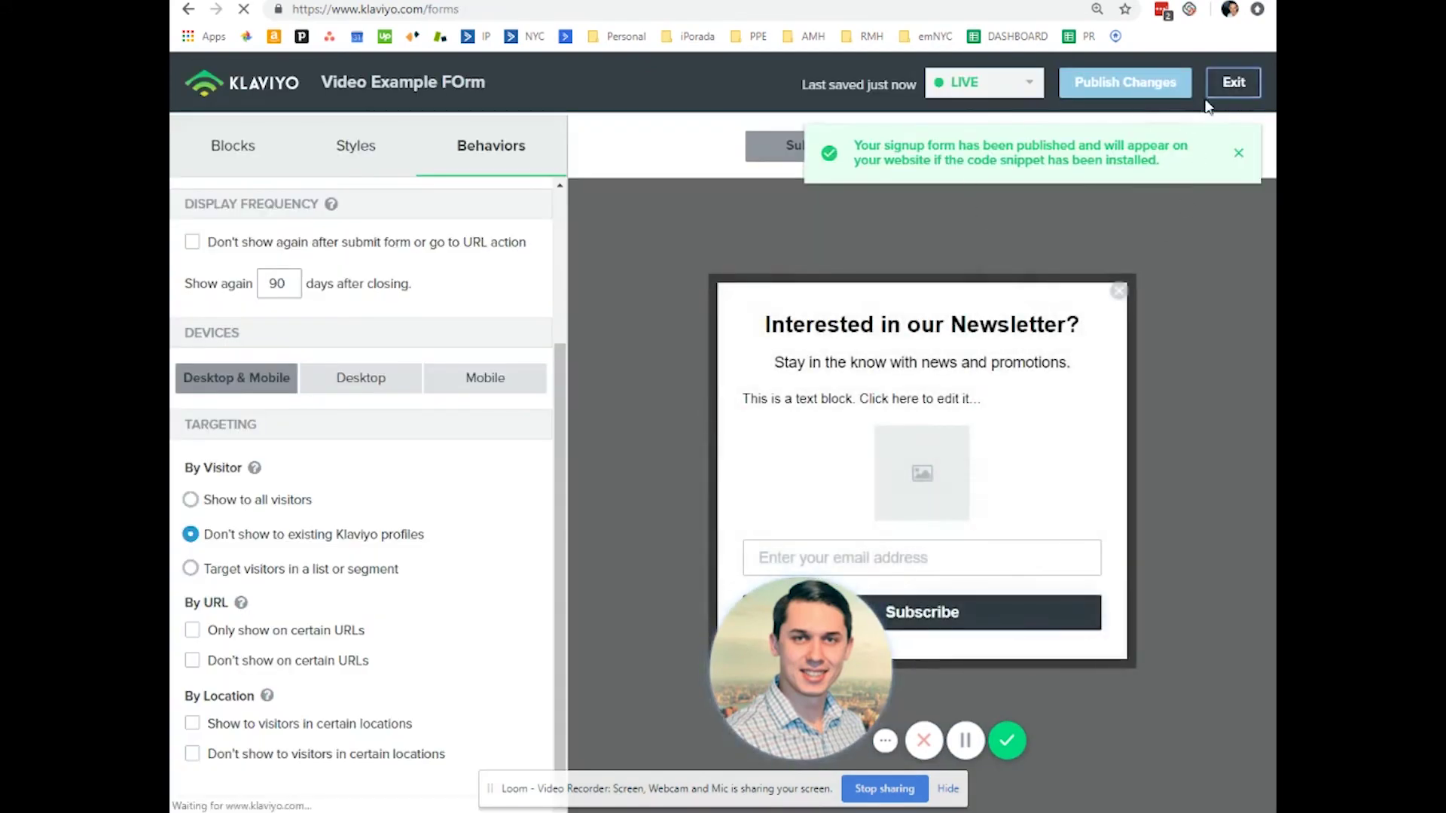